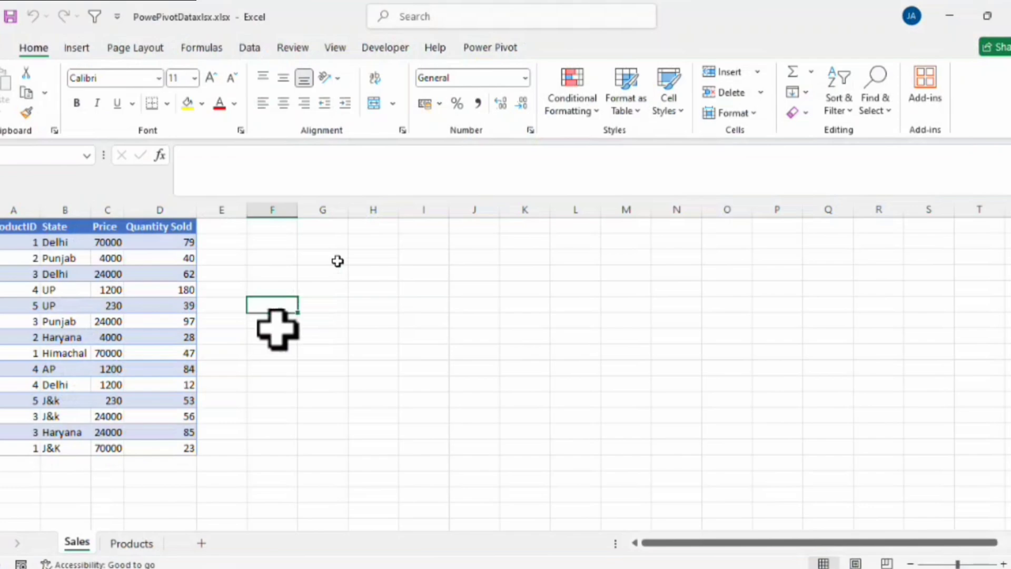
Switch to the file folder and open customers.xlsx, products.xlsx and sales.xlsx together.
key("alt+Tab")
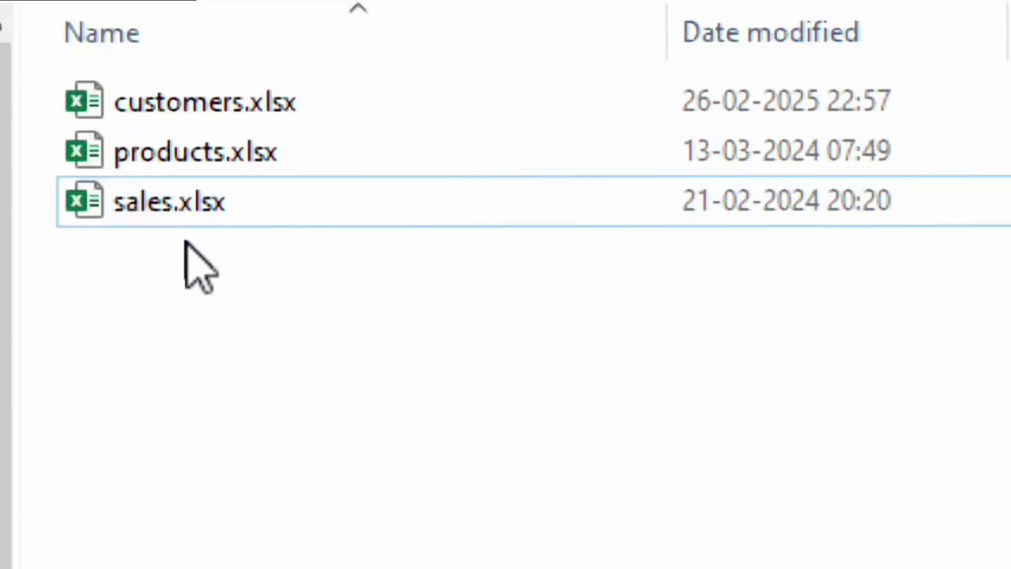
left_click_drag(185, 258, 177, 105)
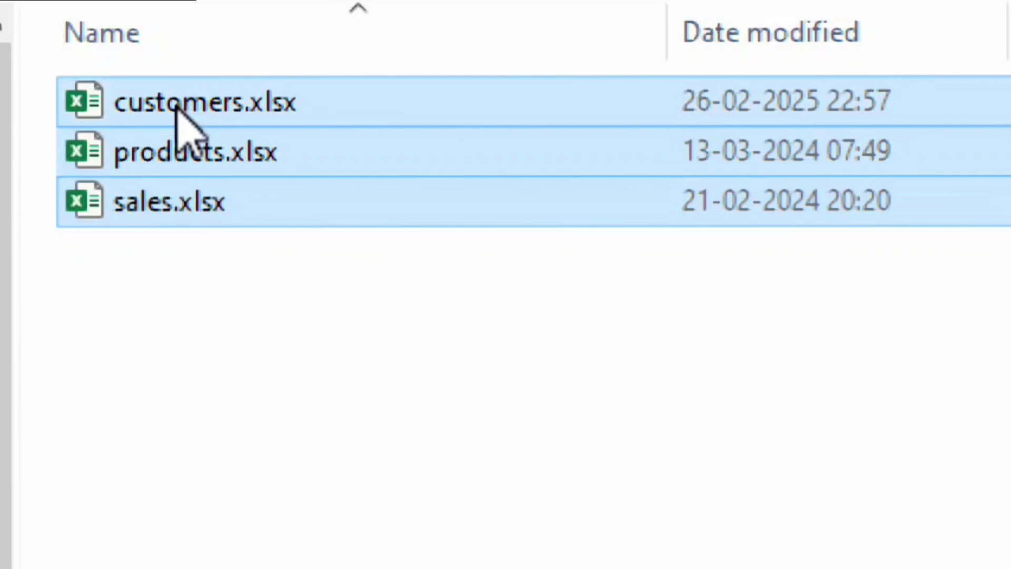
key("Return")
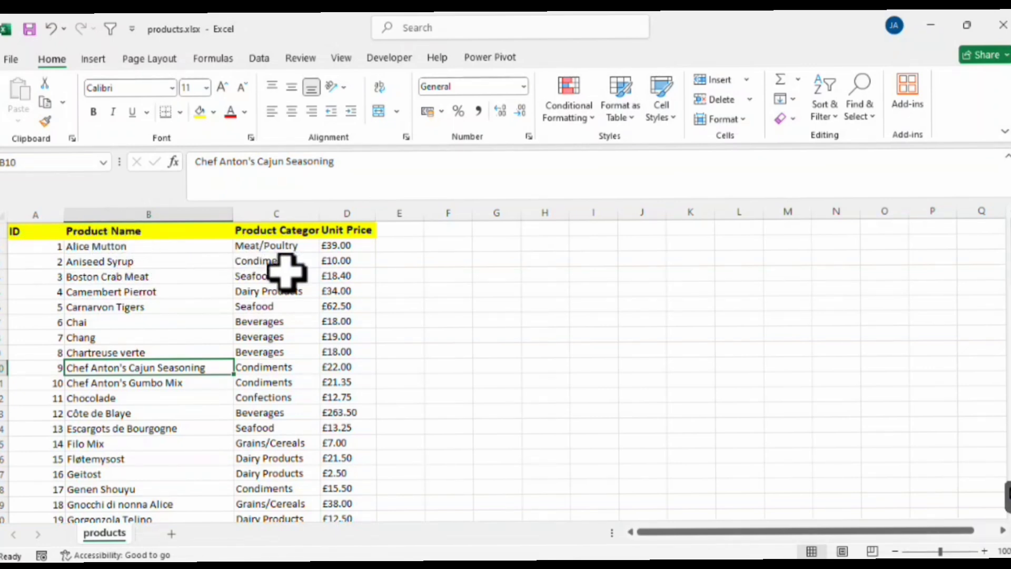
Widen the Product Category column in the products workbook and examine its ID column.
left_click_drag(319, 216, 337, 214)
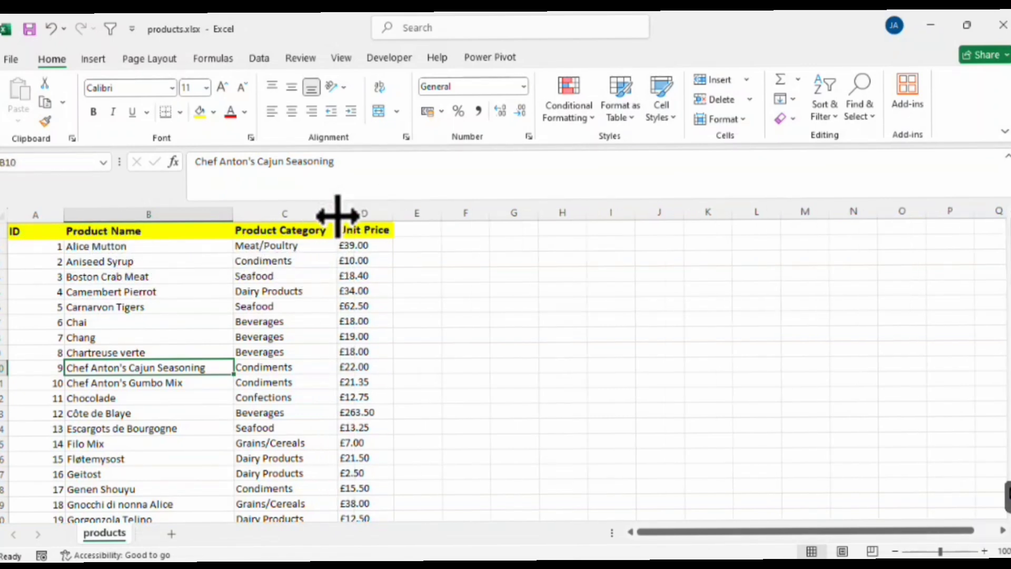
left_click(40, 231)
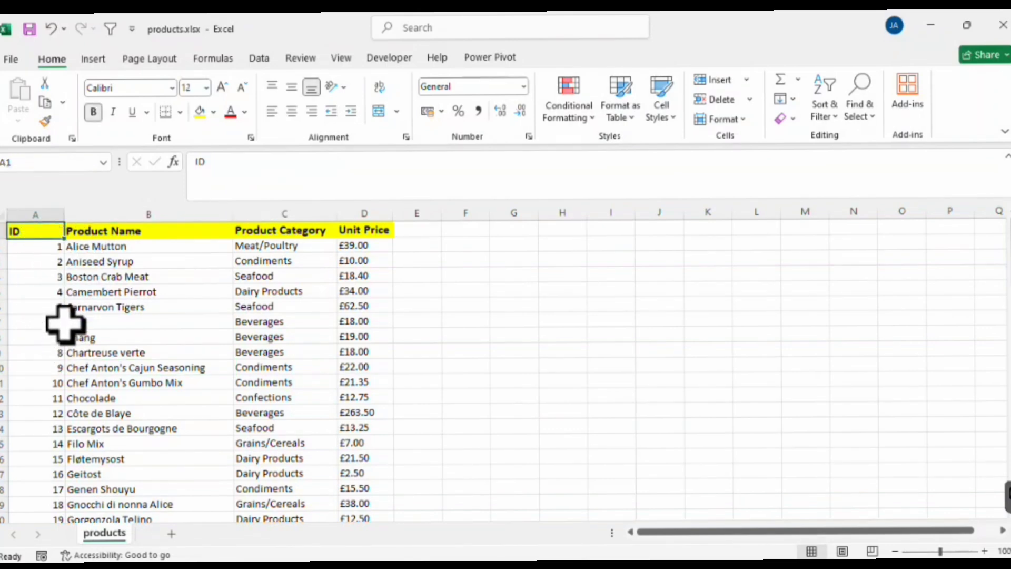
left_click(53, 327)
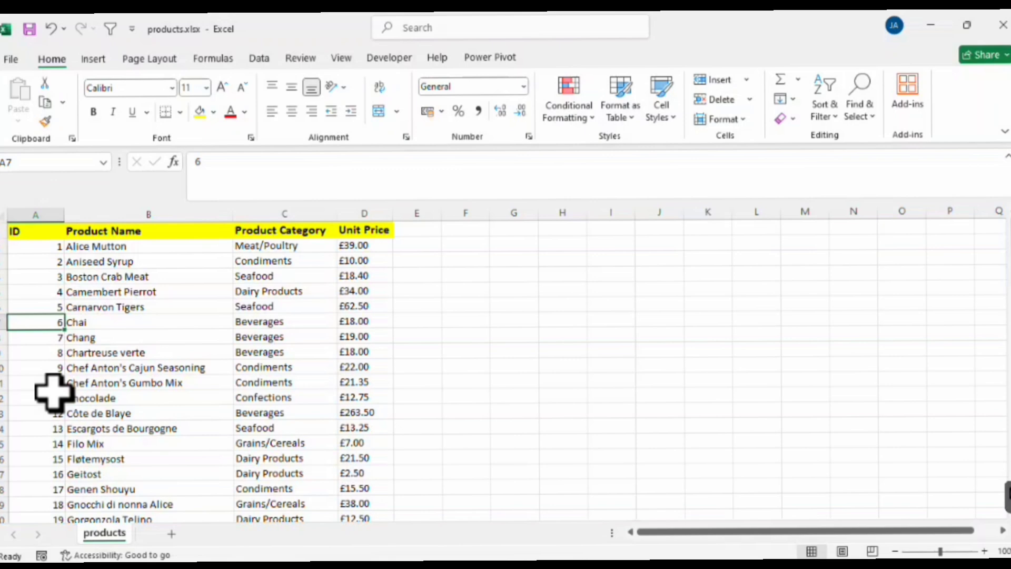
Switch to the customers workbook, widen the Customer Name column and select the ID header.
key("alt+Tab")
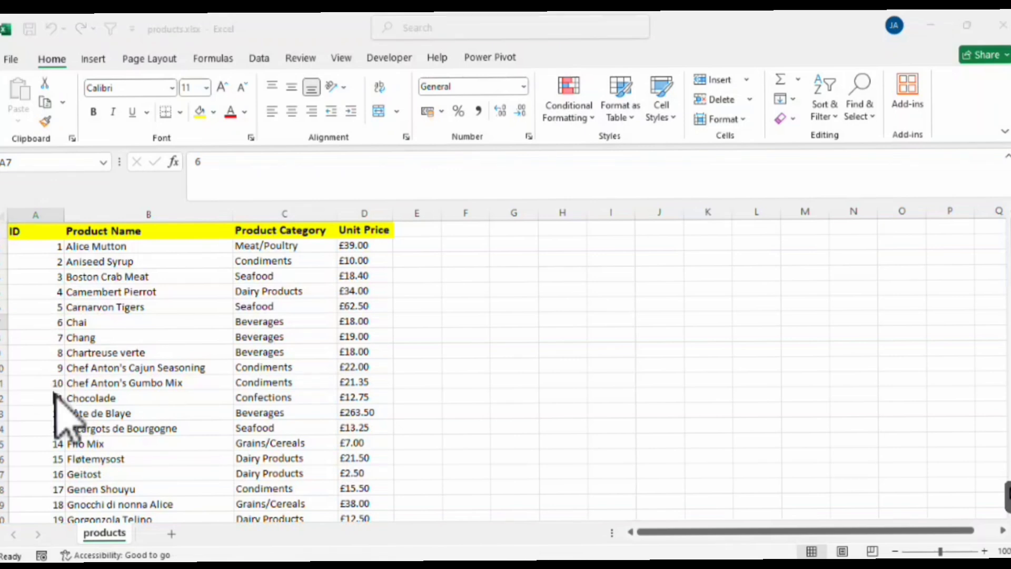
key("alt+Tab")
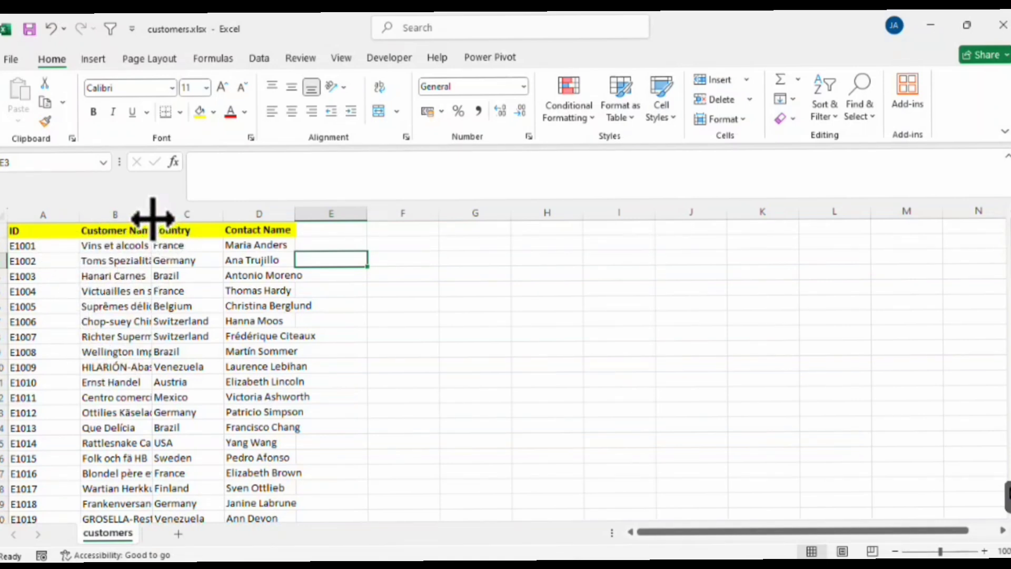
left_click_drag(151, 216, 188, 216)
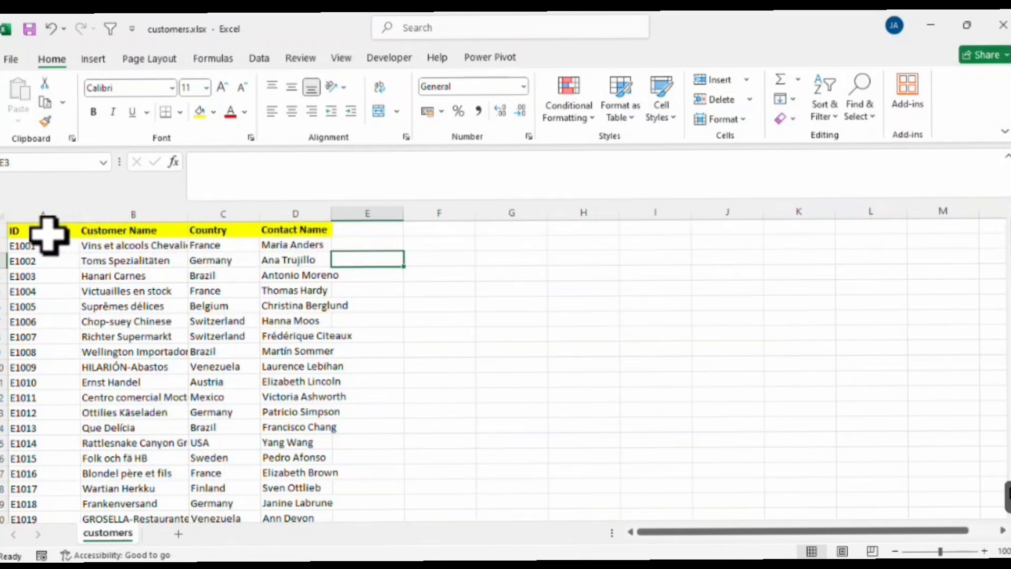
left_click(37, 235)
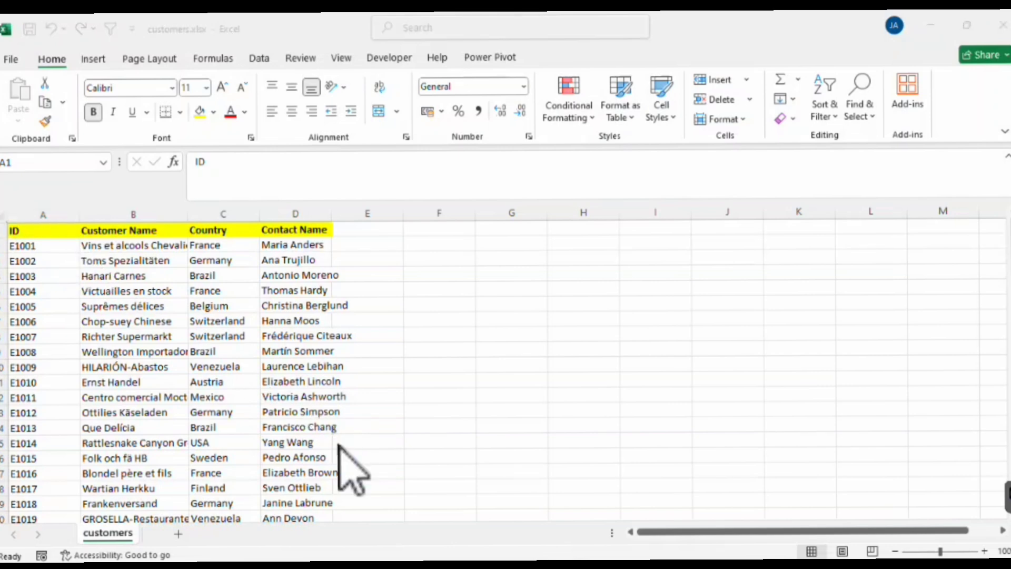
Switch to the sales workbook and examine its Order ID, Customer ID and Product ID columns.
key("alt+Tab")
key("alt+Tab")
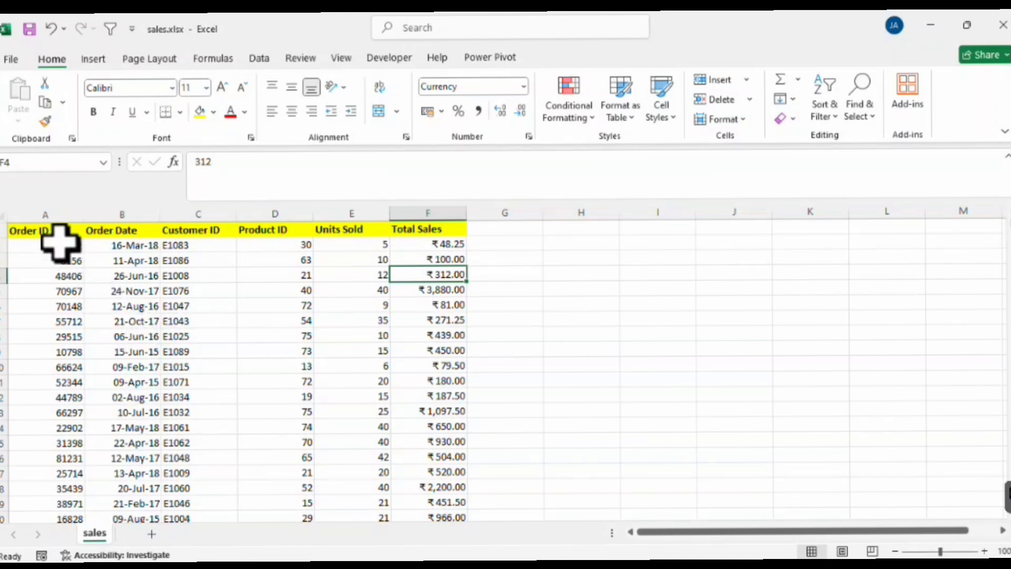
left_click(49, 230)
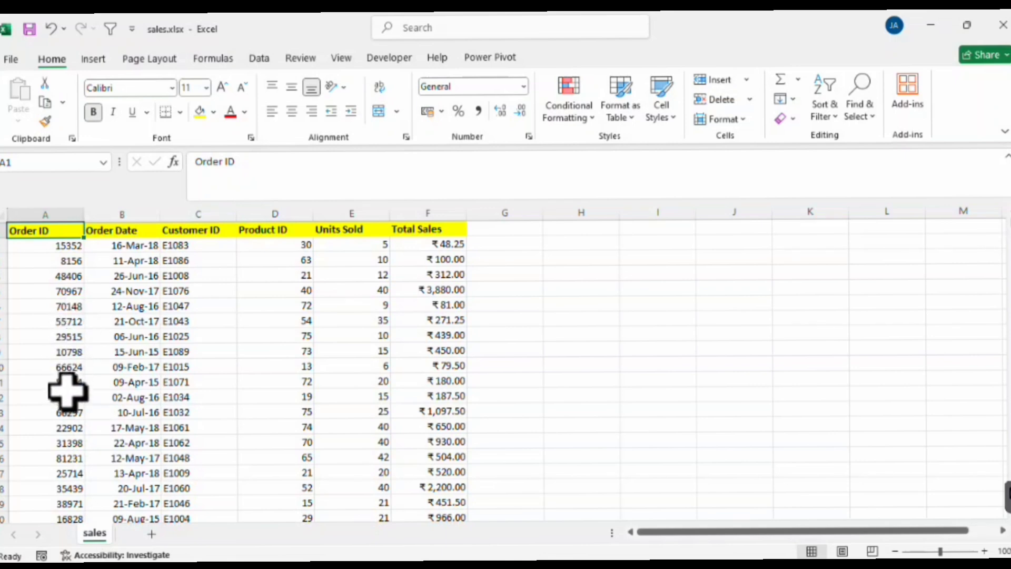
left_click(210, 234)
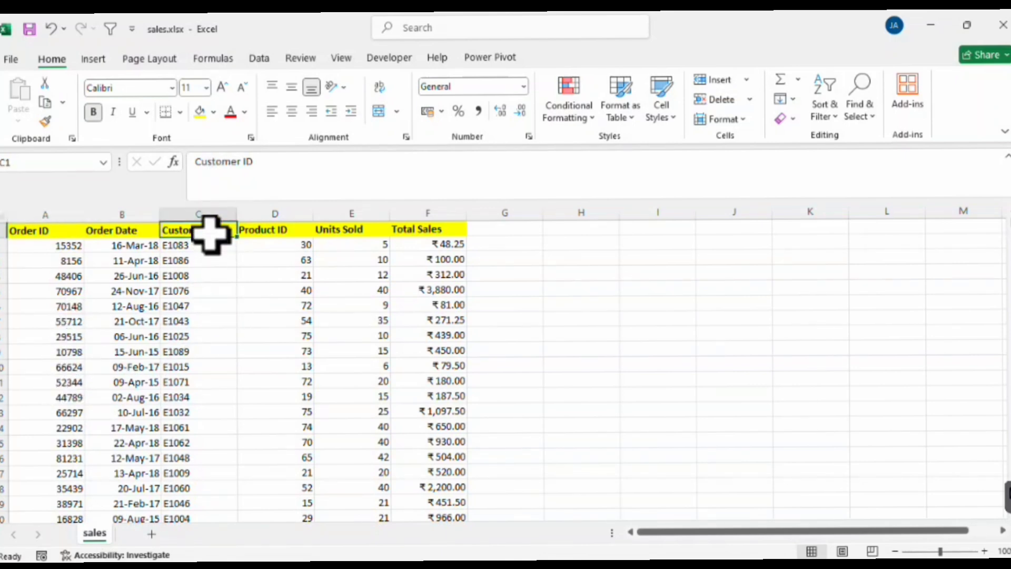
left_click(283, 232)
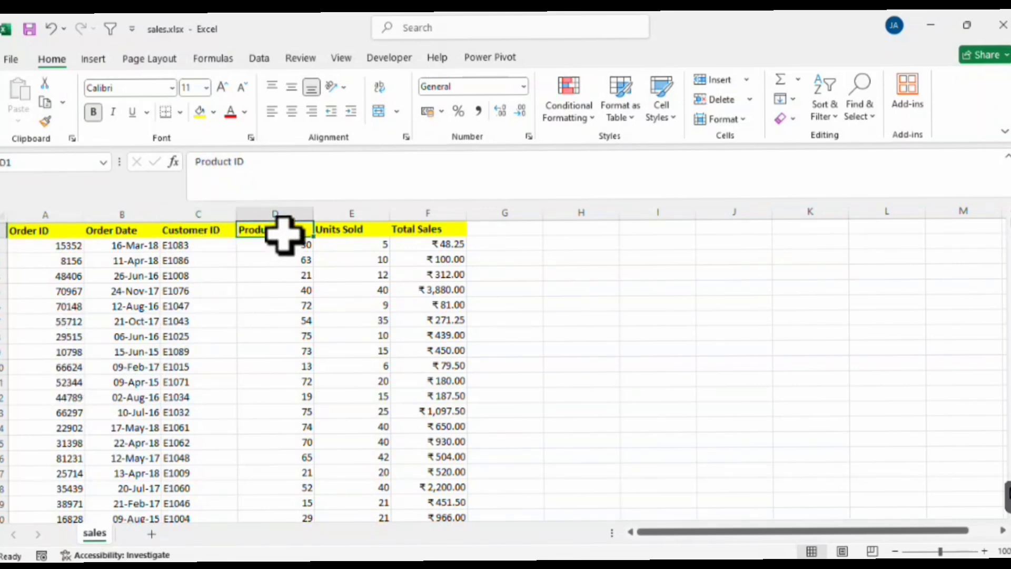
left_click(198, 229)
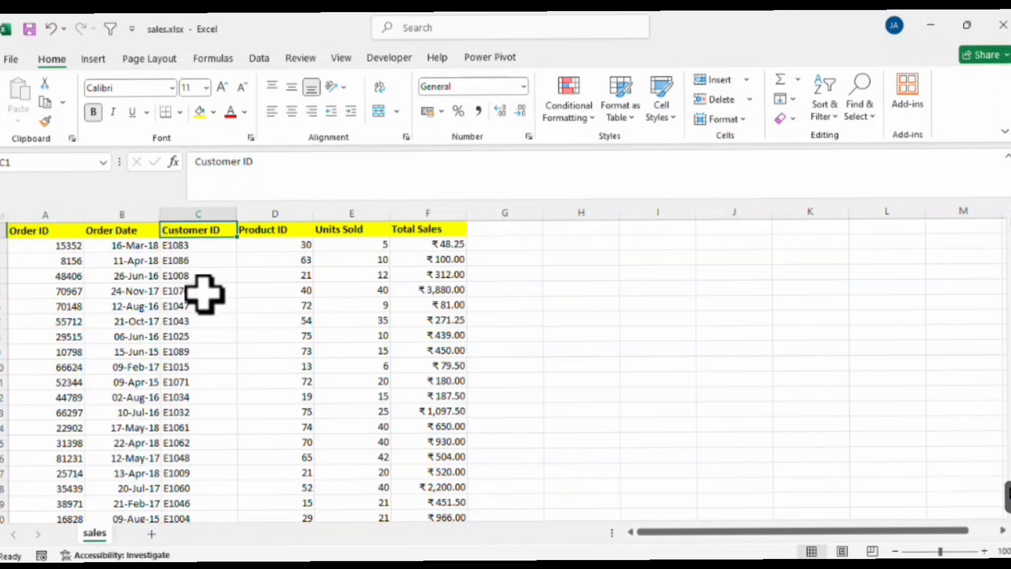
left_click(276, 227)
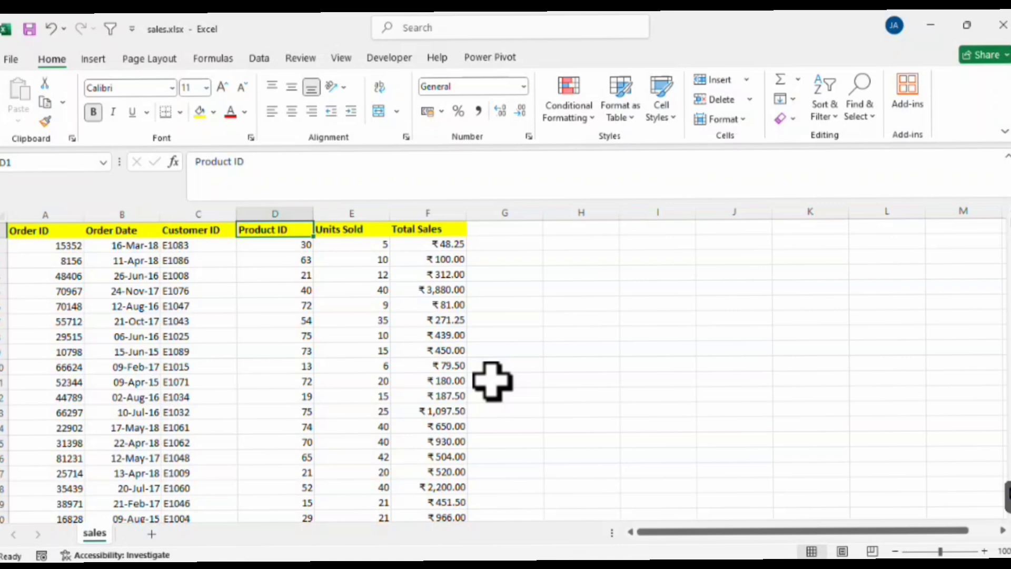
Close the open source workbooks, saving the changes to customers.xlsx.
left_click(1003, 25)
left_click(1002, 25)
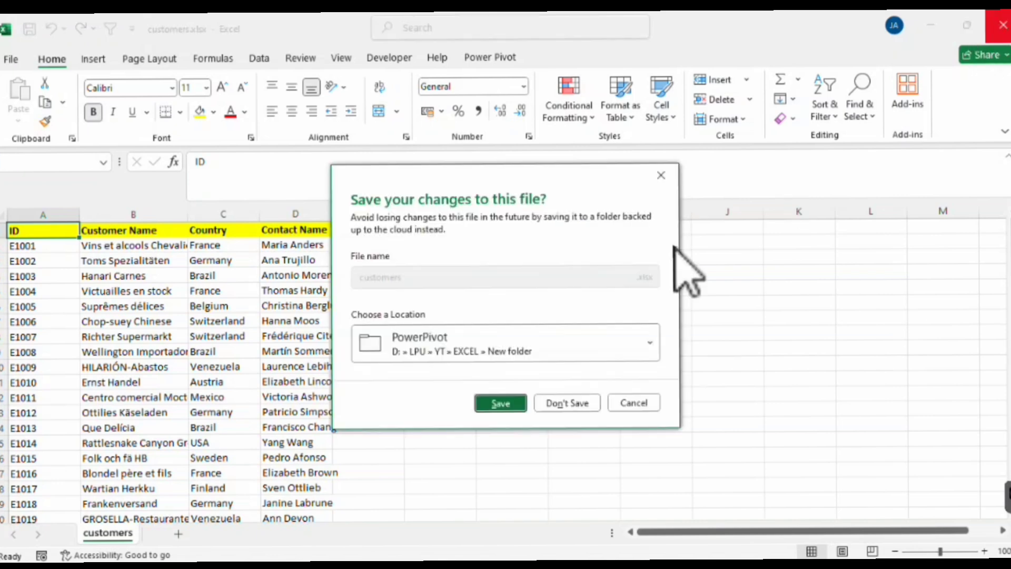
left_click(501, 403)
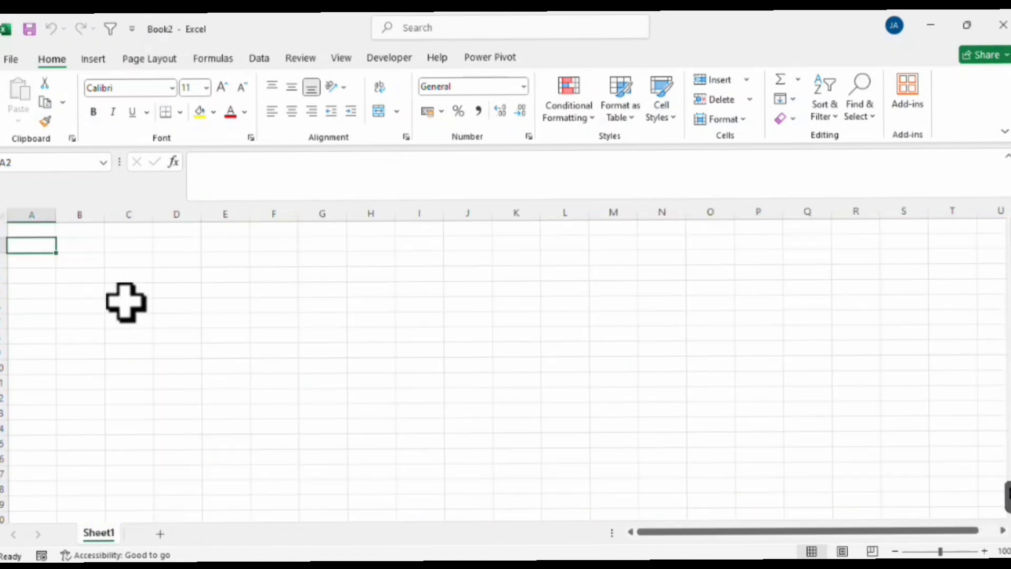
Select cell A1 in the blank workbook and open the Power Pivot data model window.
left_click(37, 230)
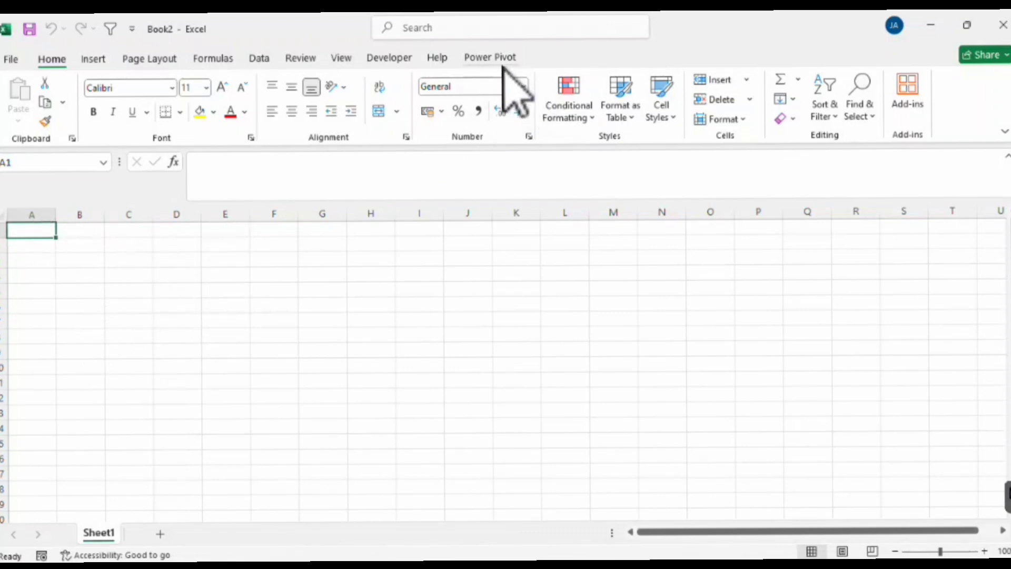
left_click(495, 58)
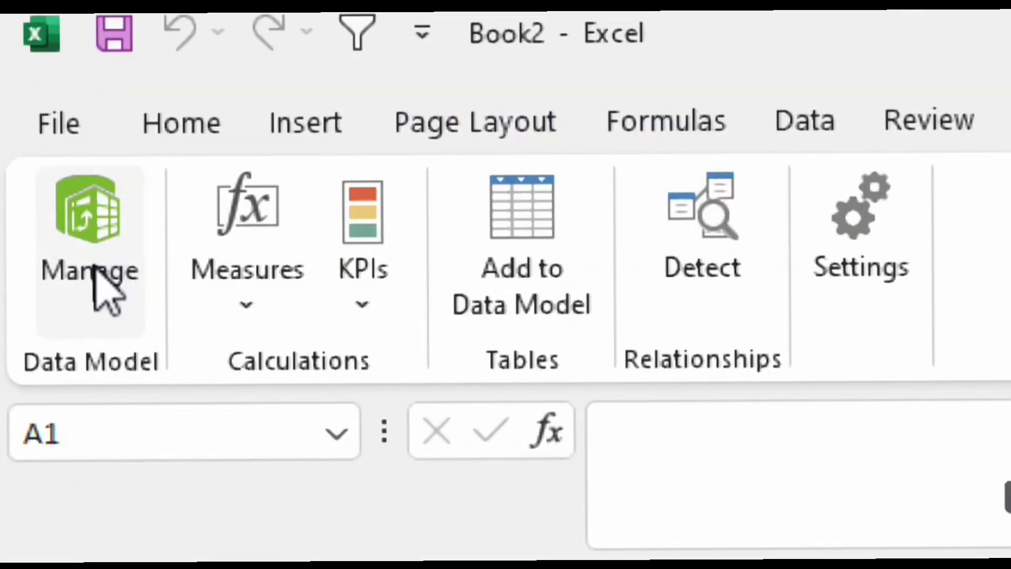
left_click(97, 237)
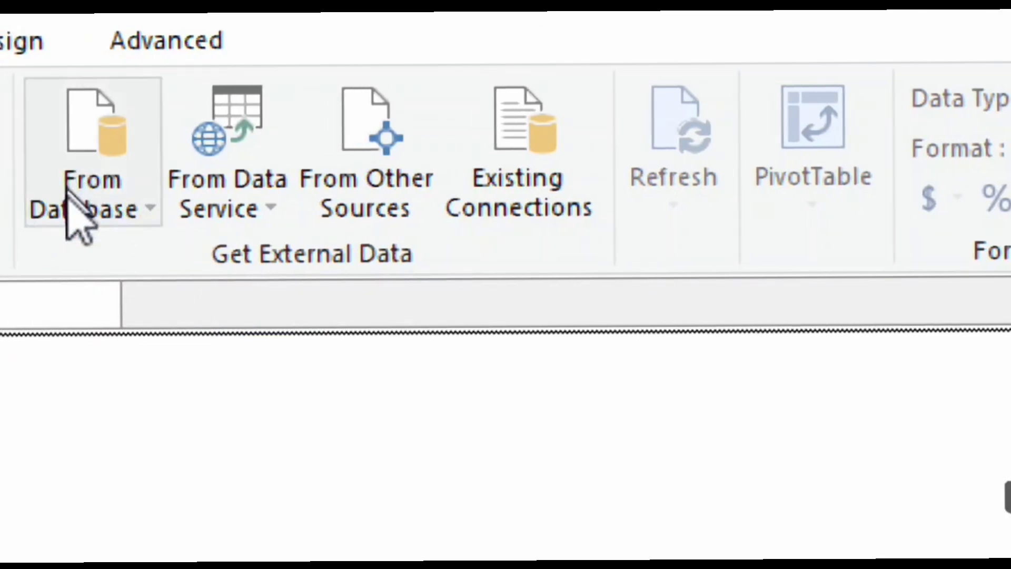
Examine the database and data service options for getting external data in Power Pivot.
left_click(112, 219)
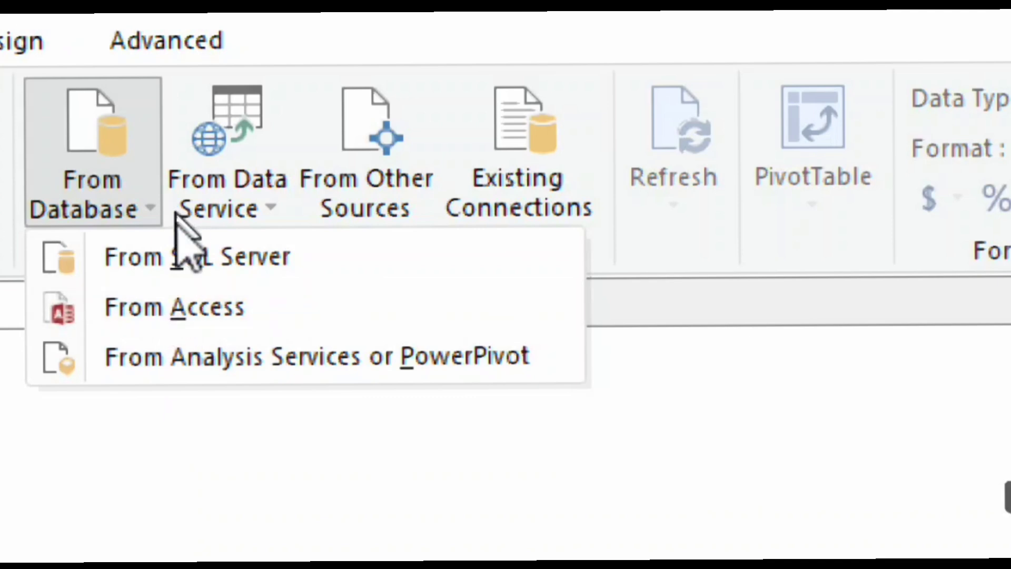
left_click(253, 202)
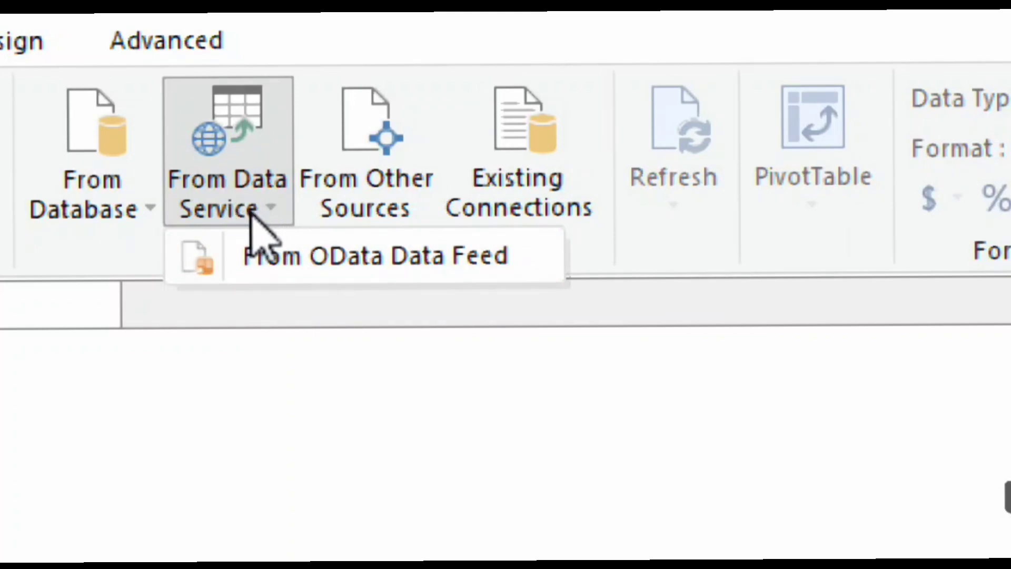
left_click(258, 211)
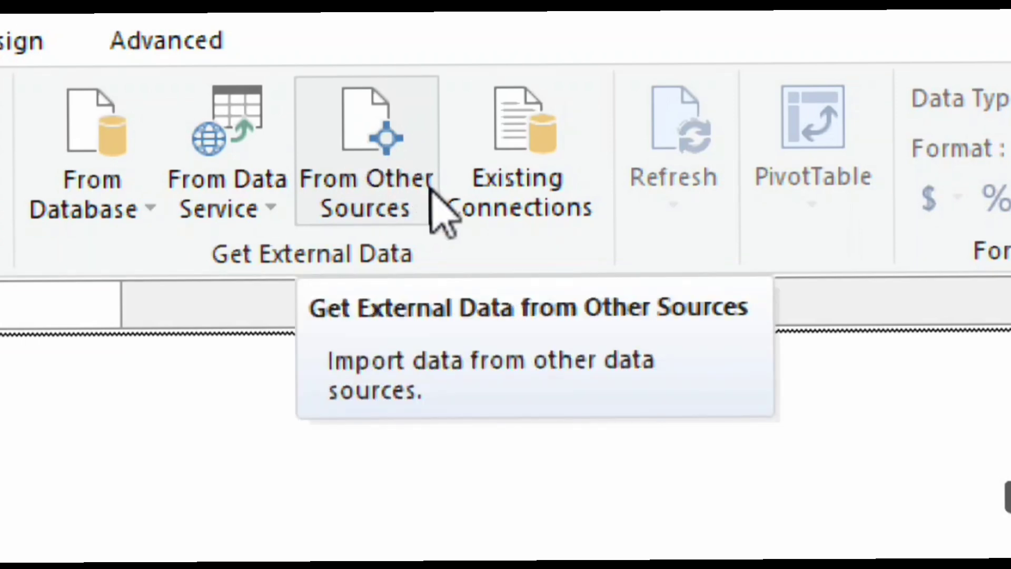
Start a table import from other sources and choose Excel File as the data source type.
left_click(375, 165)
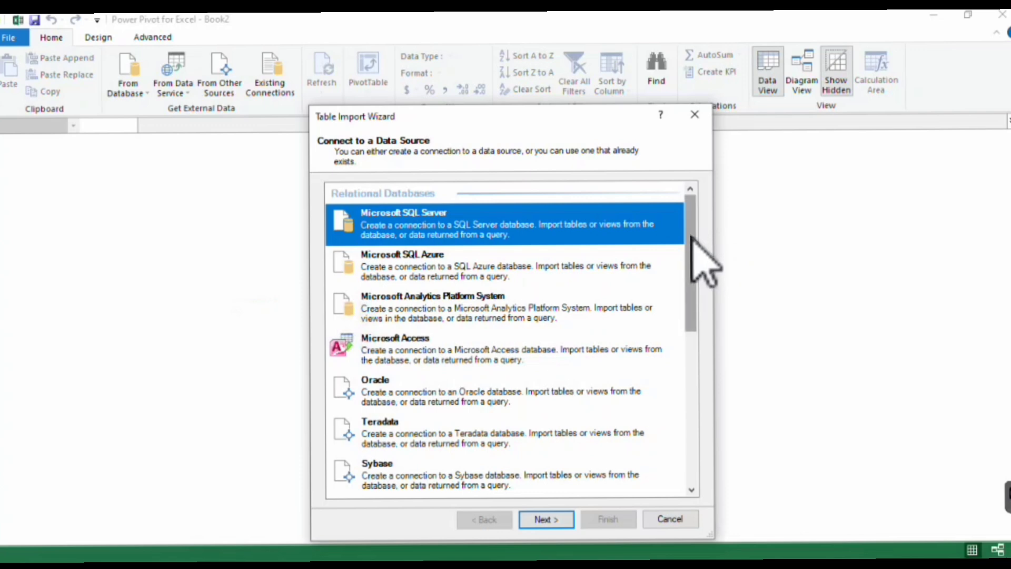
left_click_drag(692, 236, 700, 451)
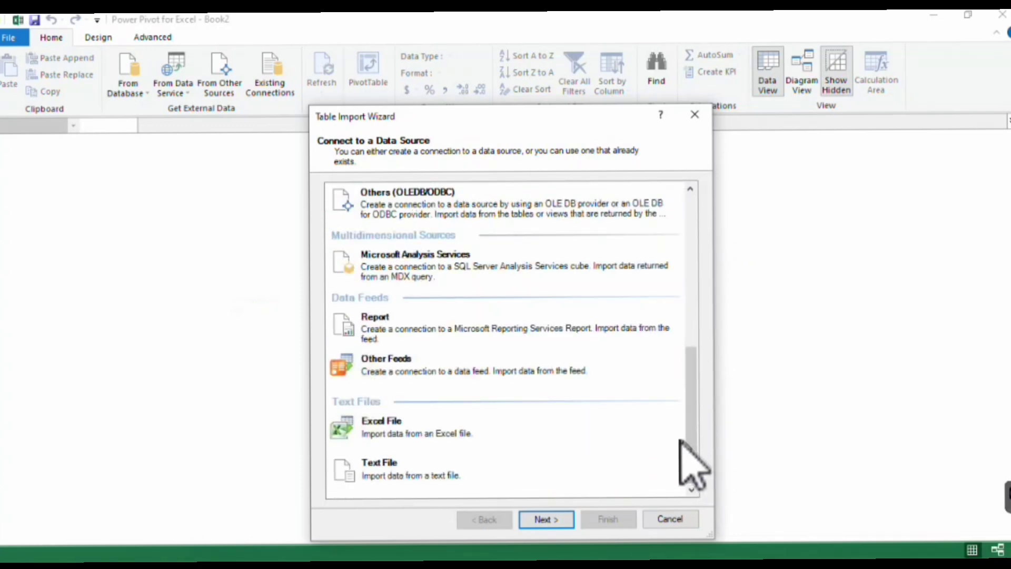
left_click(416, 435)
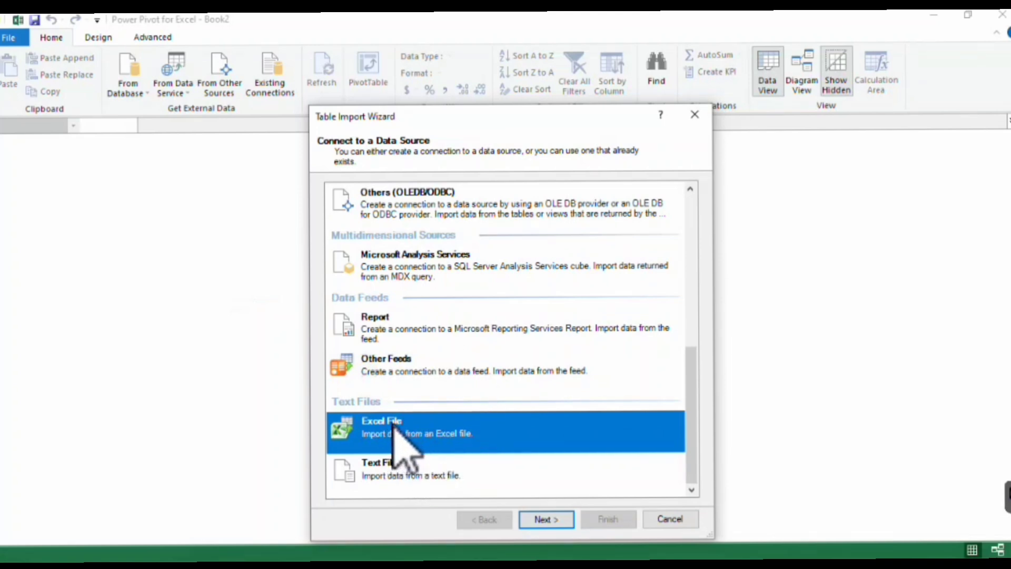
left_click(546, 520)
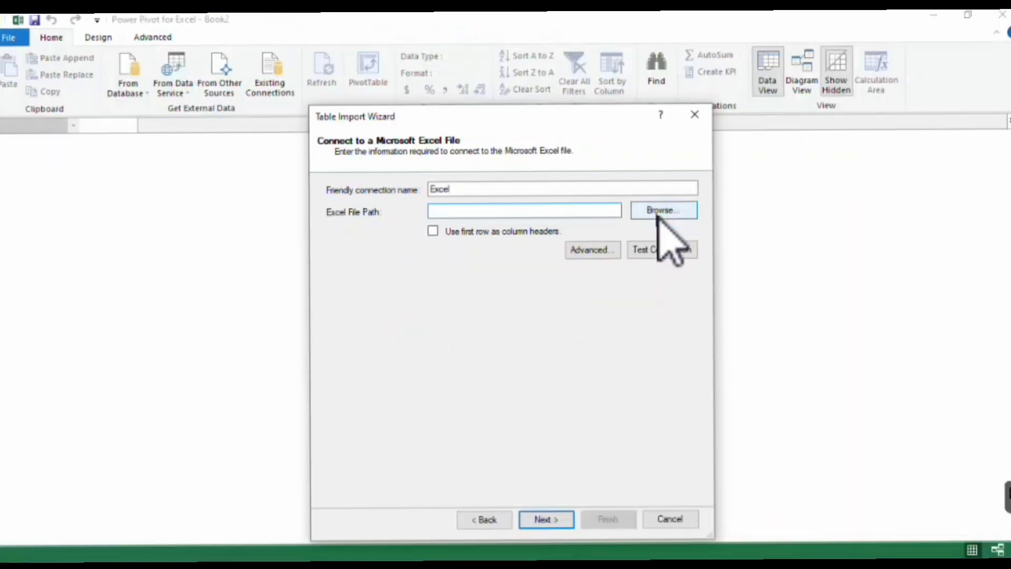
Set customers.xlsx as the Excel file to import and use its first row as column headers.
left_click(800, 216)
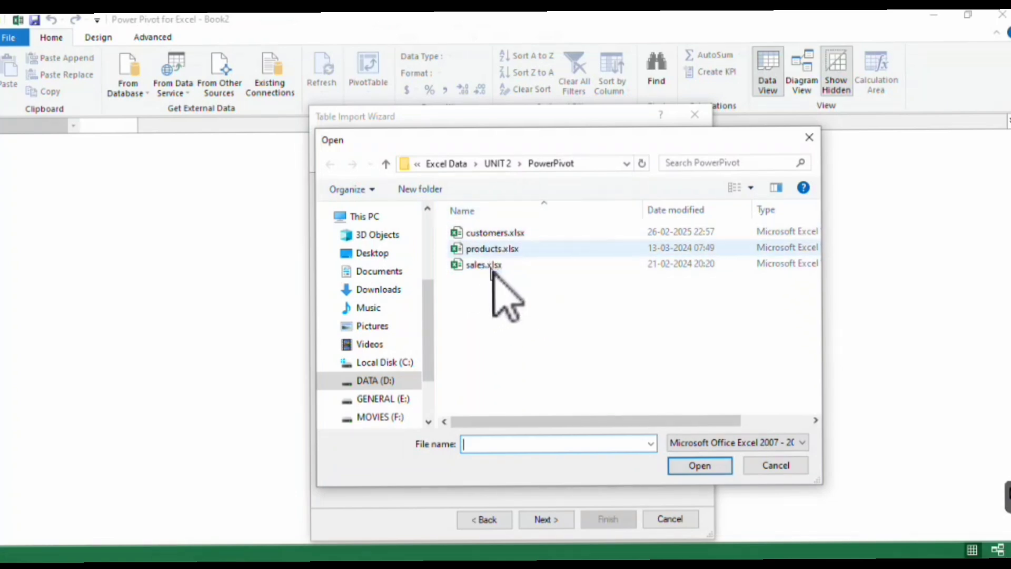
left_click(509, 237)
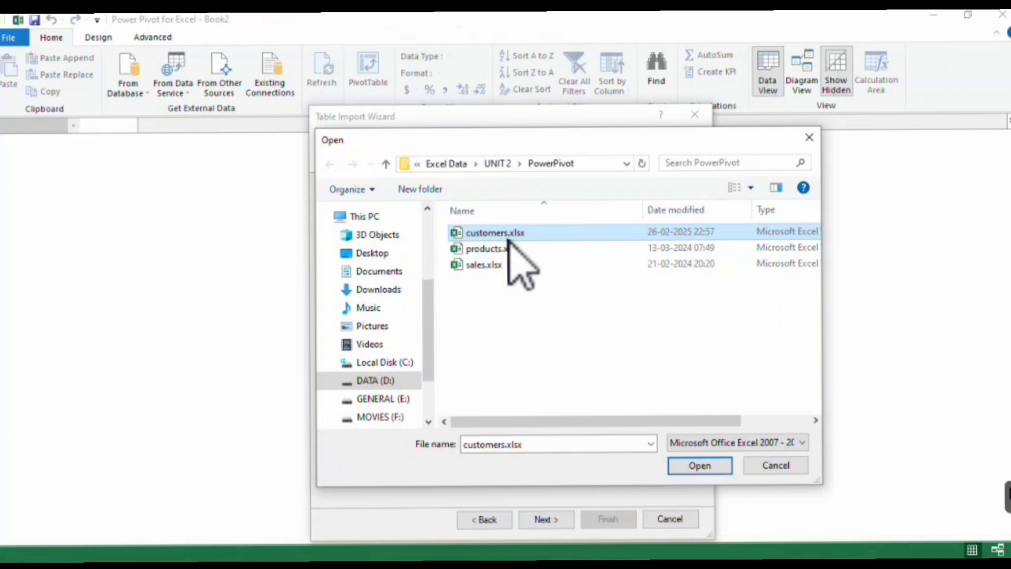
left_click(714, 466)
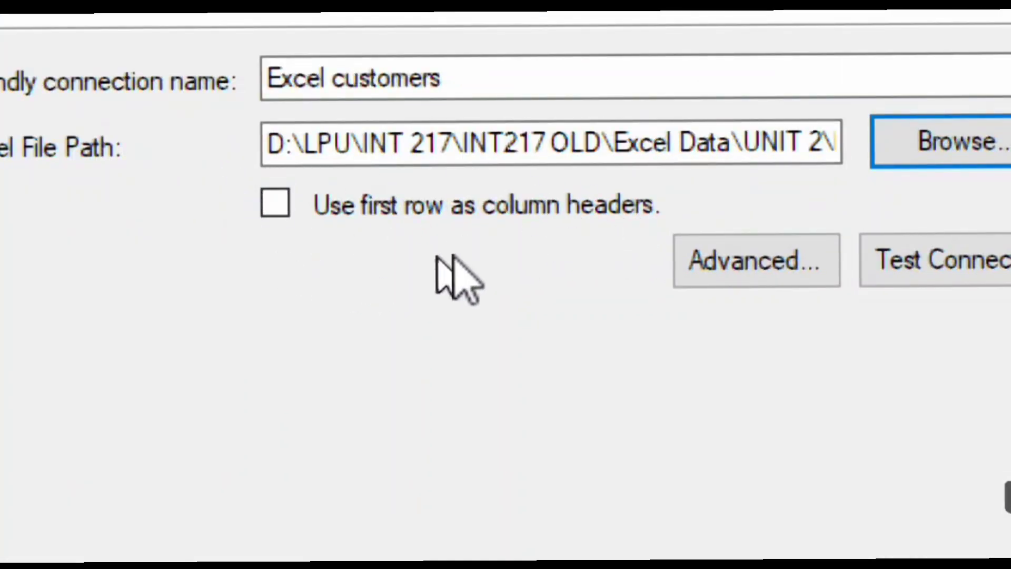
left_click(274, 210)
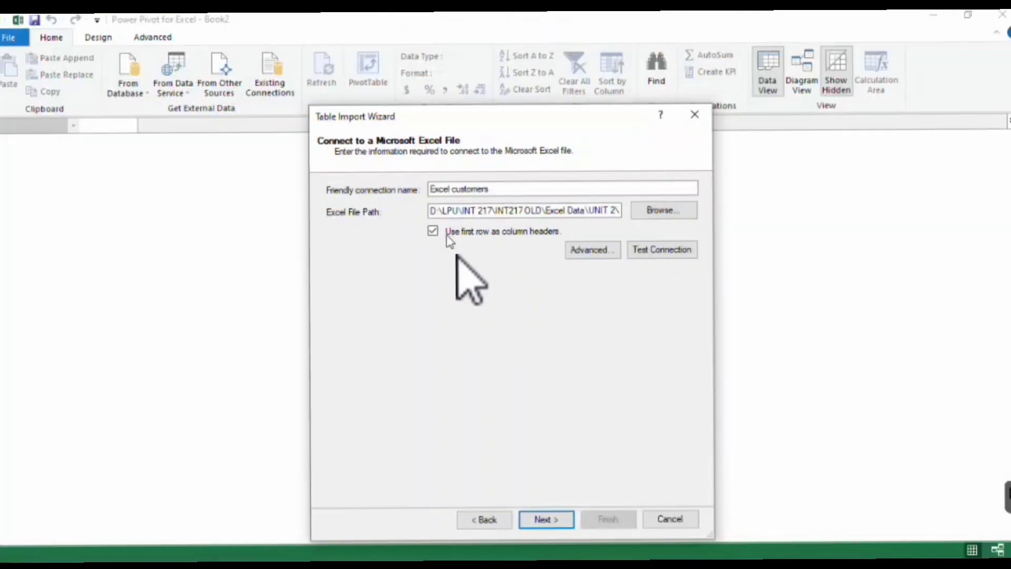
Import the customers$ source table into the data model and close the import wizard.
left_click(551, 512)
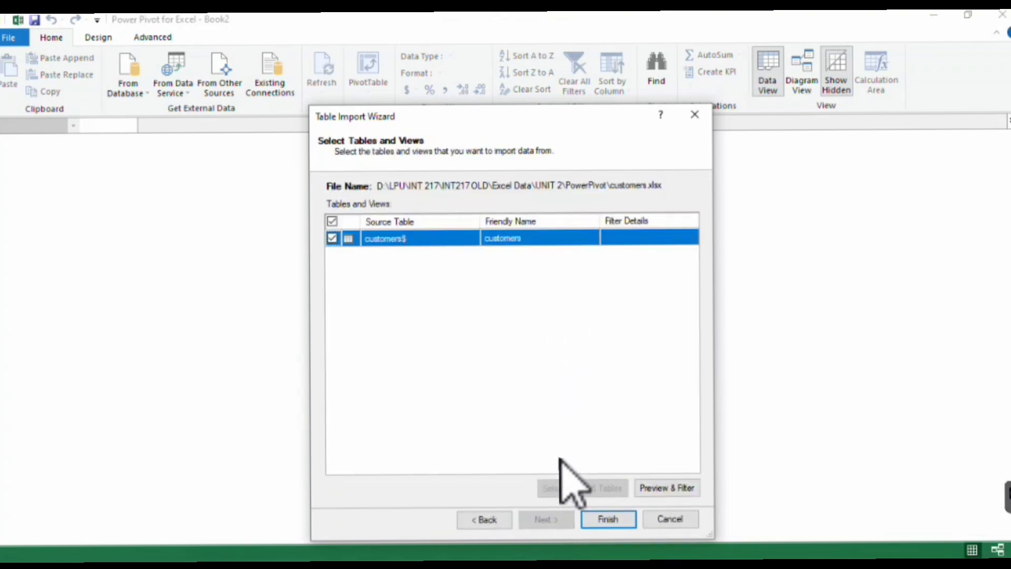
left_click(606, 519)
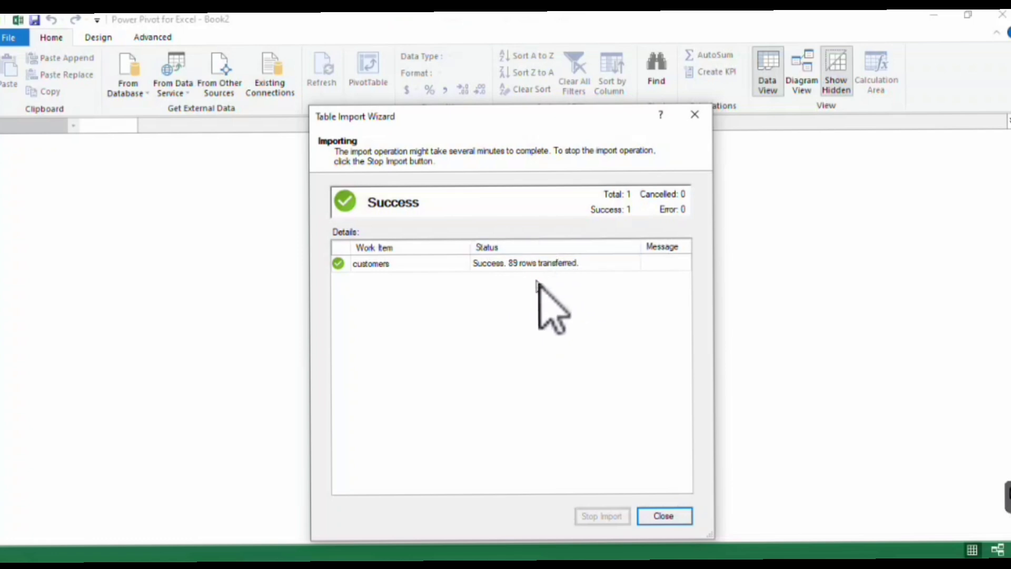
left_click(665, 518)
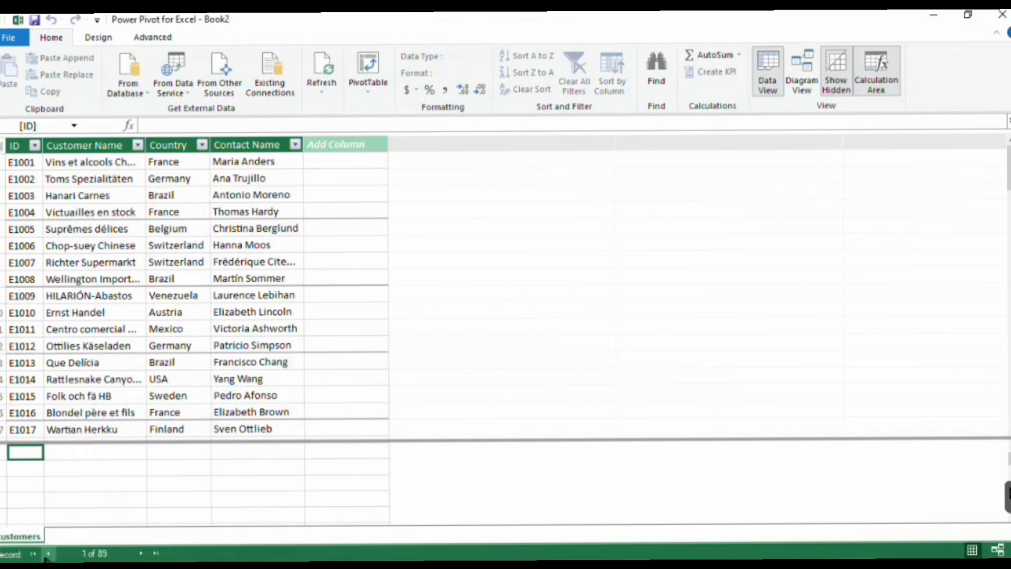
Start a table import from an Excel File source and set products.xlsx as the file, using its first row as column headers.
left_click(224, 93)
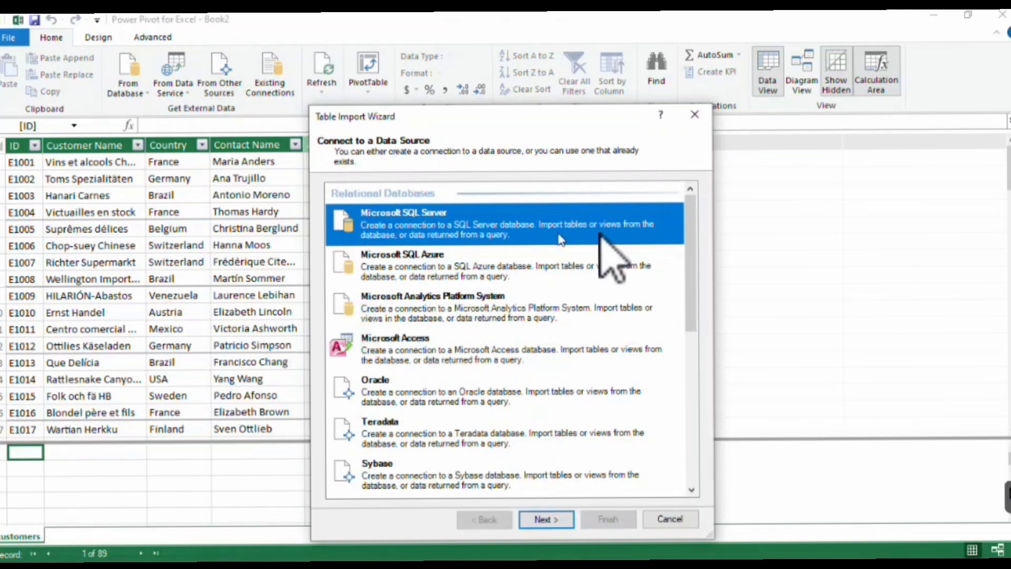
left_click_drag(687, 282, 689, 448)
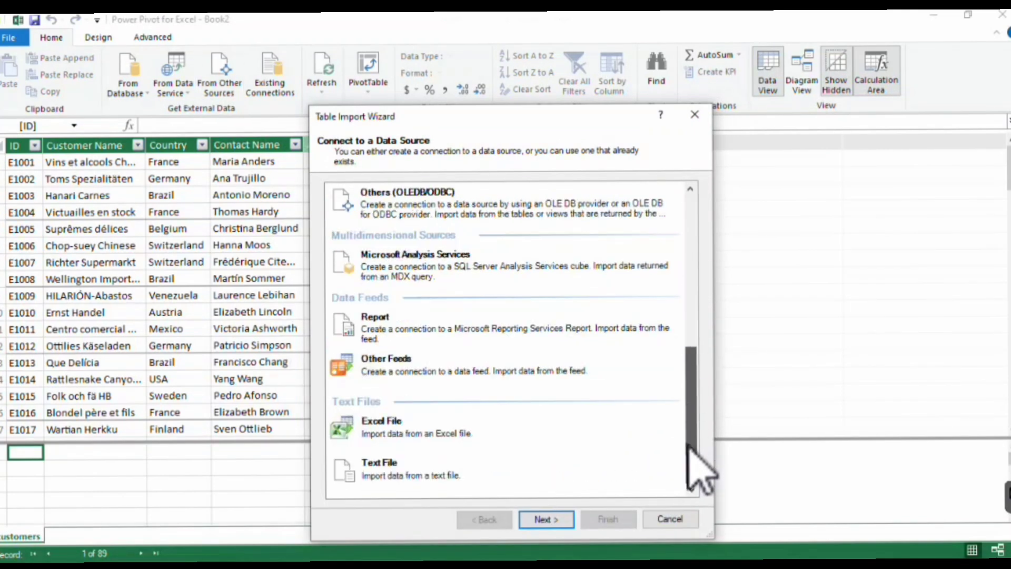
left_click(471, 426)
left_click(560, 520)
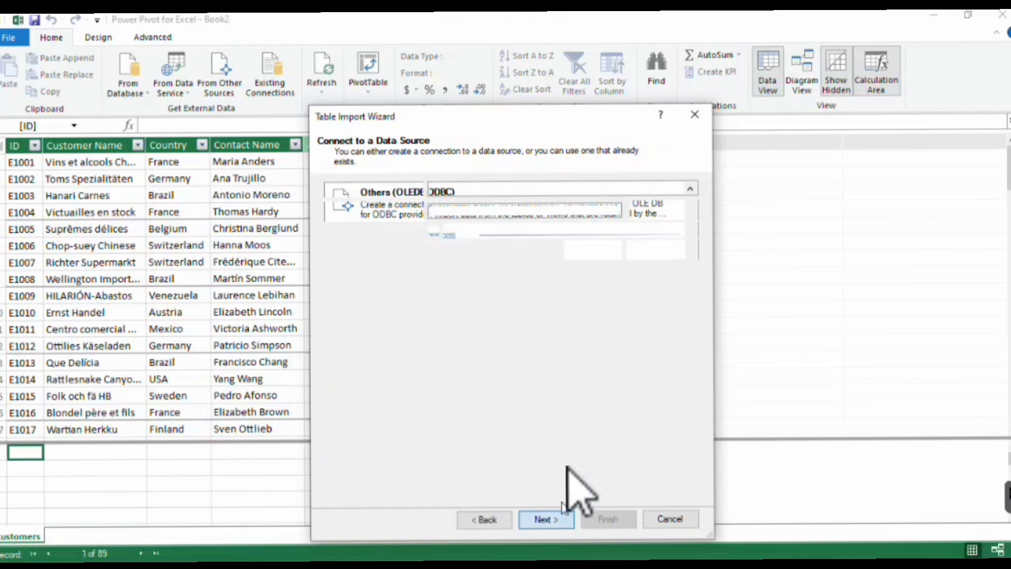
left_click(656, 210)
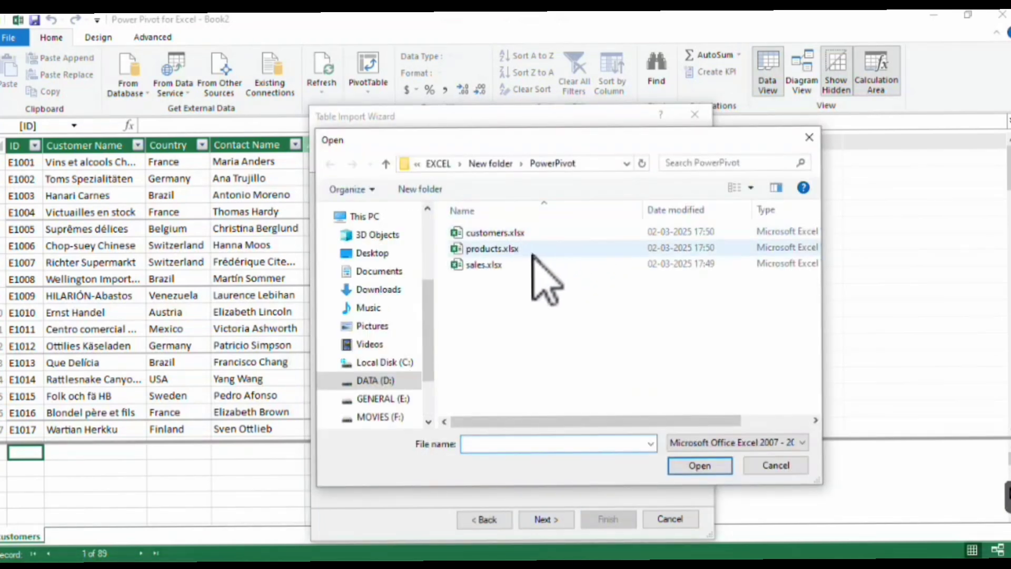
left_click(523, 250)
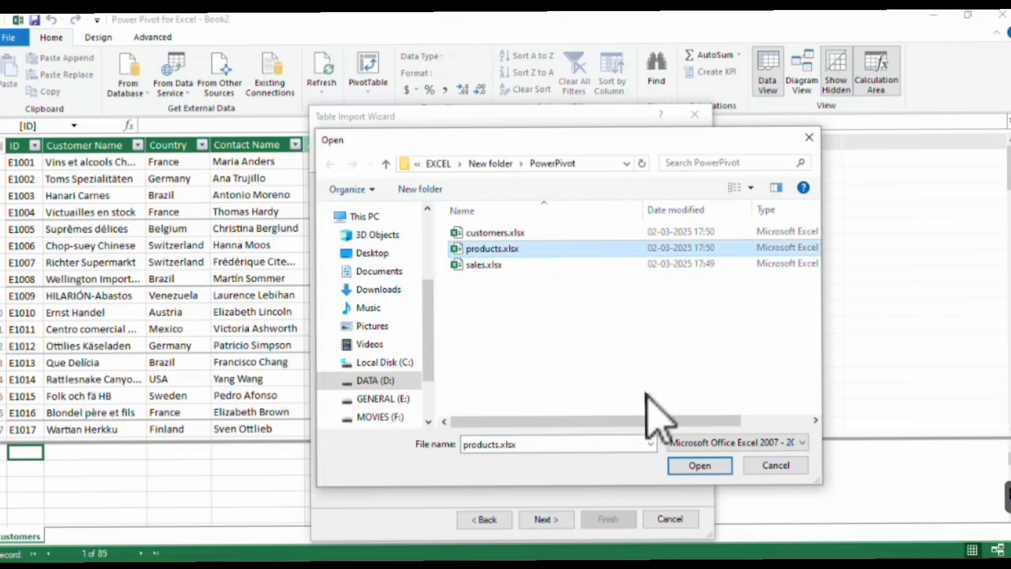
left_click(696, 464)
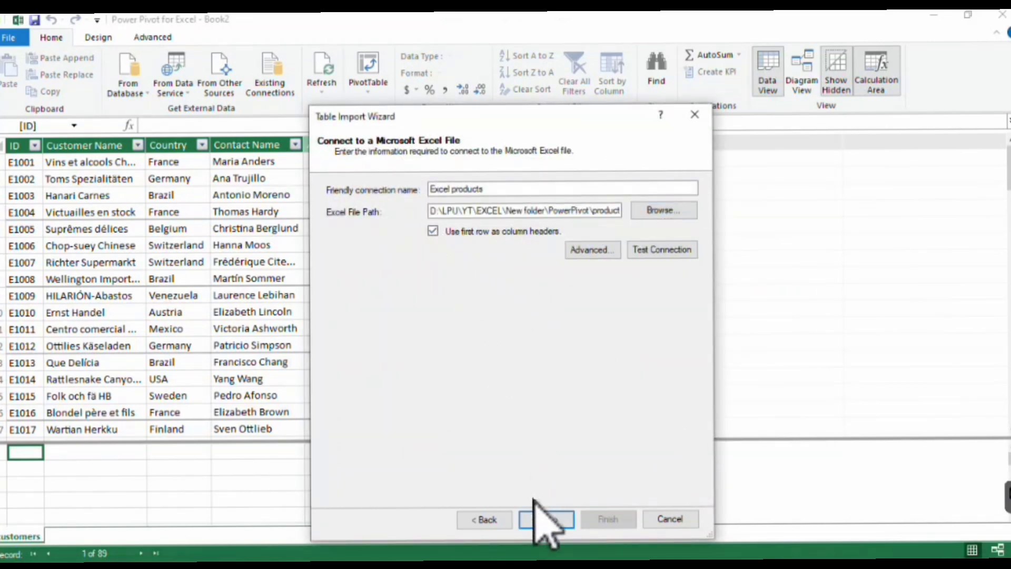
Import the products$ source table into the data model and close the import wizard.
left_click(543, 519)
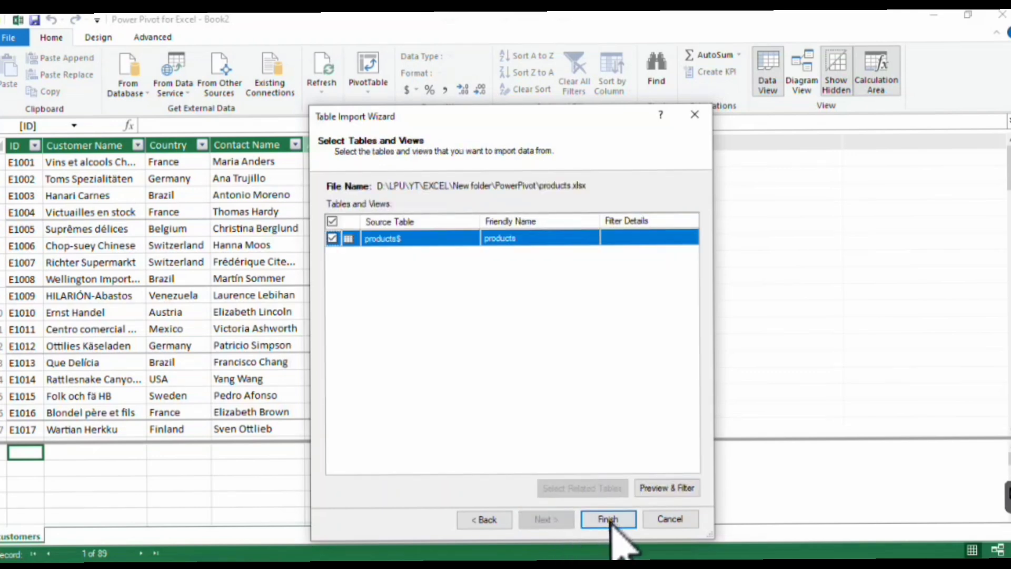
left_click(608, 519)
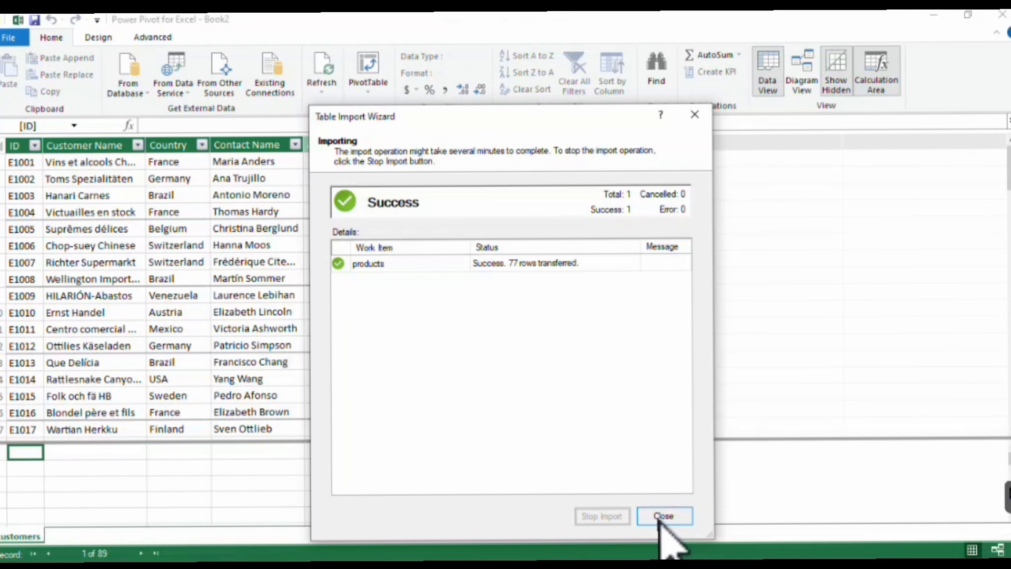
left_click(663, 517)
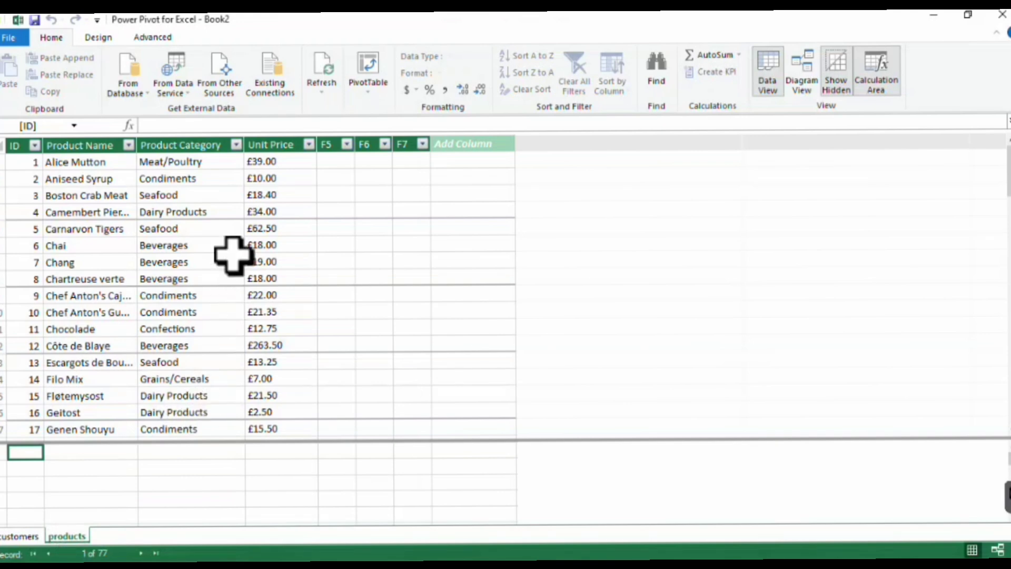
Start another table import from an Excel File source and set sales.xlsx as the file, with its first row as column headers.
left_click(232, 92)
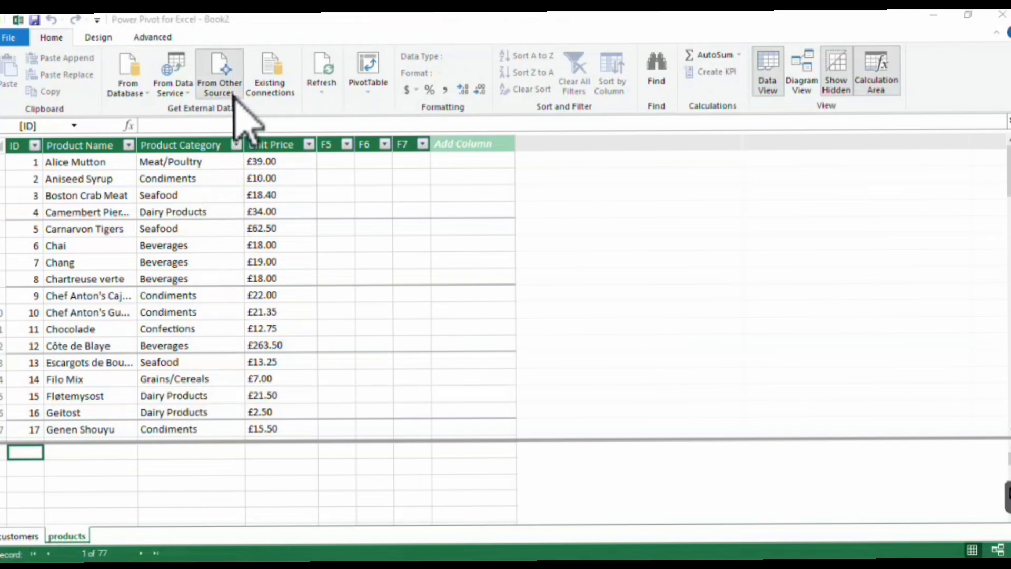
left_click_drag(692, 252, 695, 419)
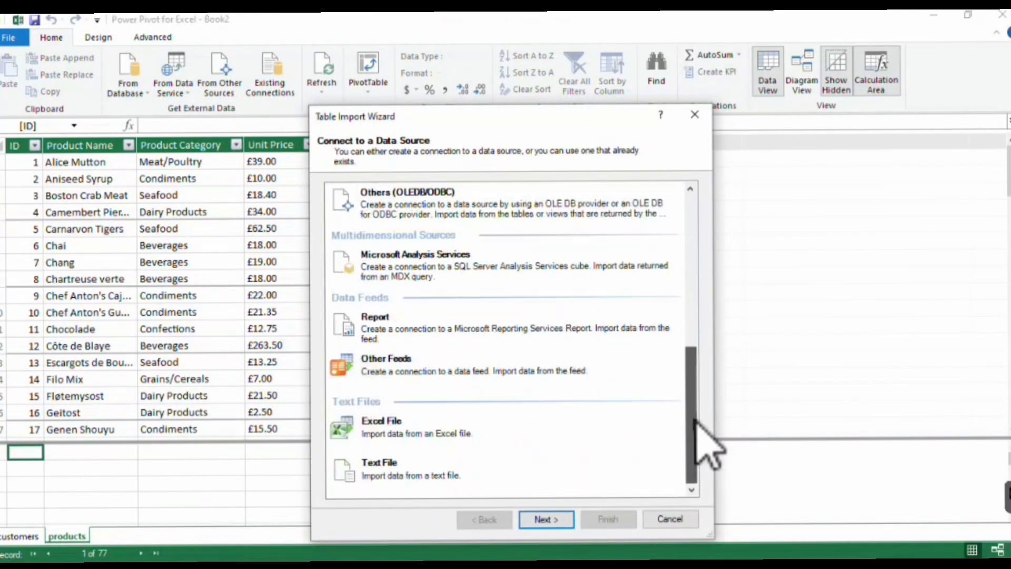
left_click(528, 440)
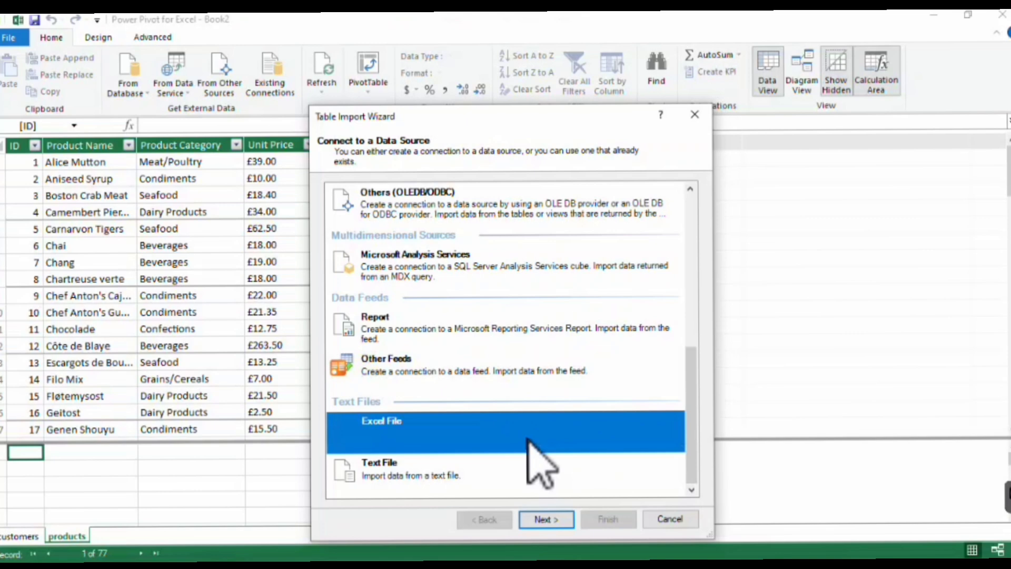
double_click(528, 439)
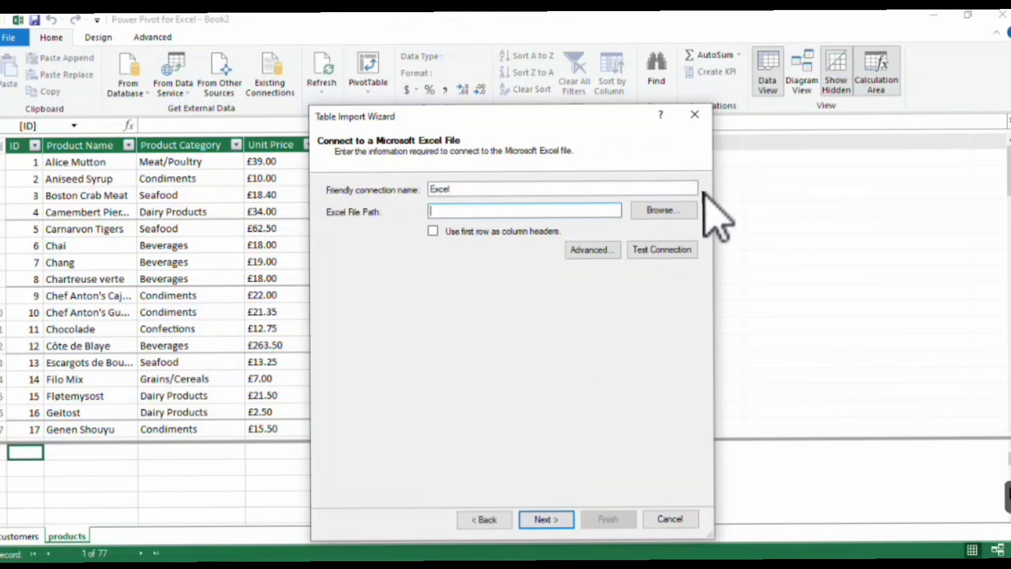
left_click(668, 210)
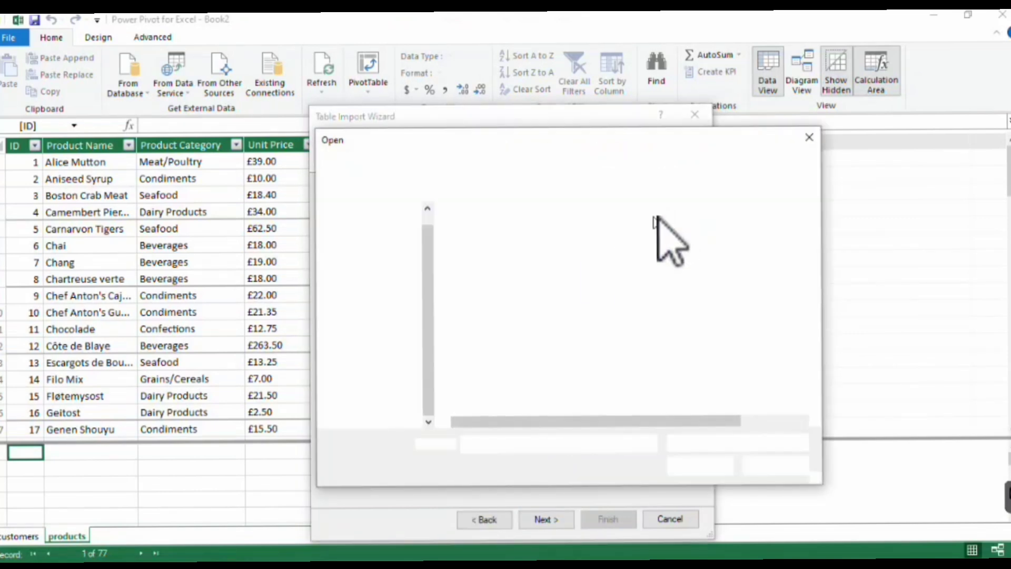
left_click(508, 265)
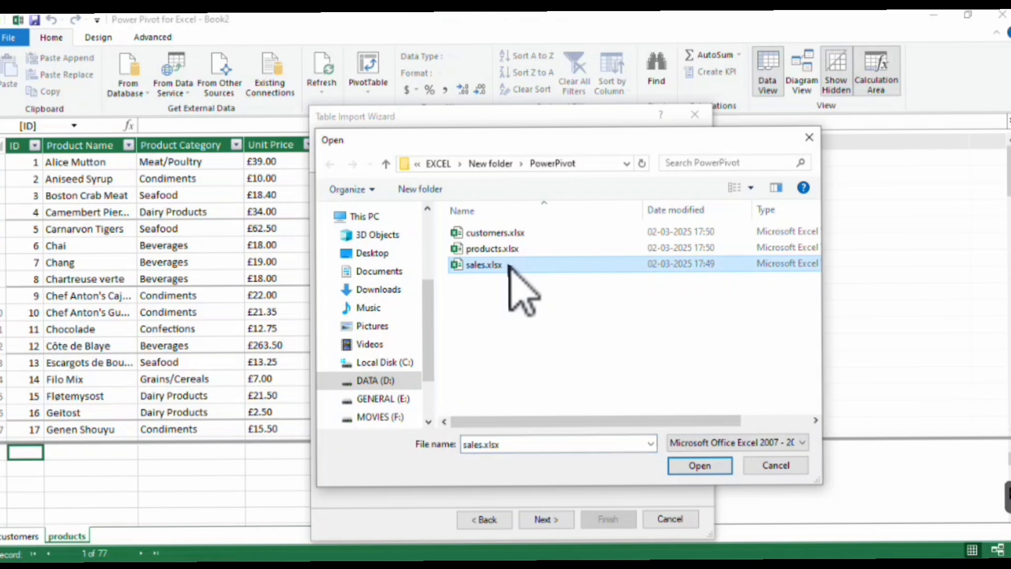
left_click(700, 466)
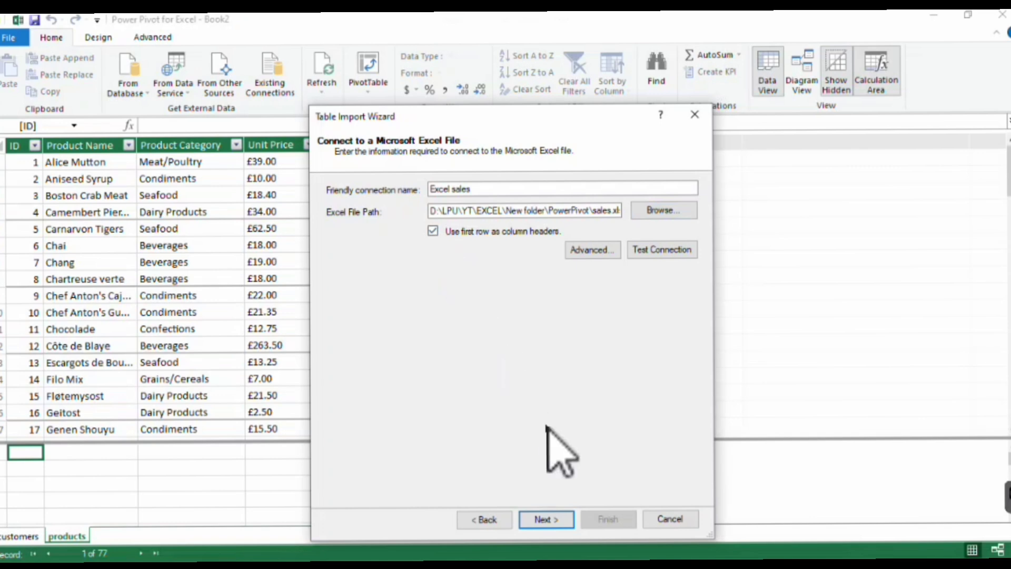
Import the sales$ source table into the data model and close the import wizard.
left_click(546, 521)
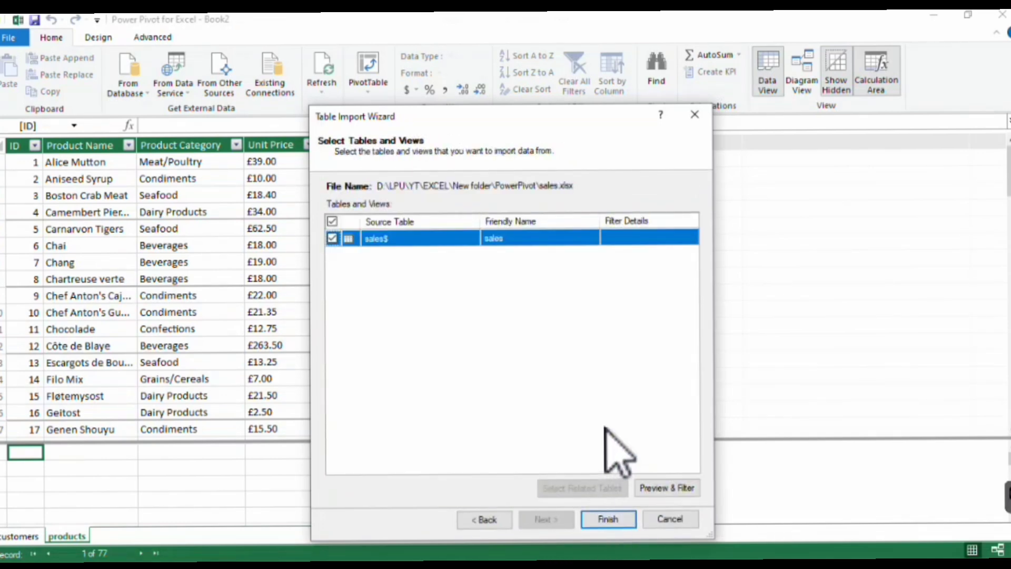
left_click(608, 520)
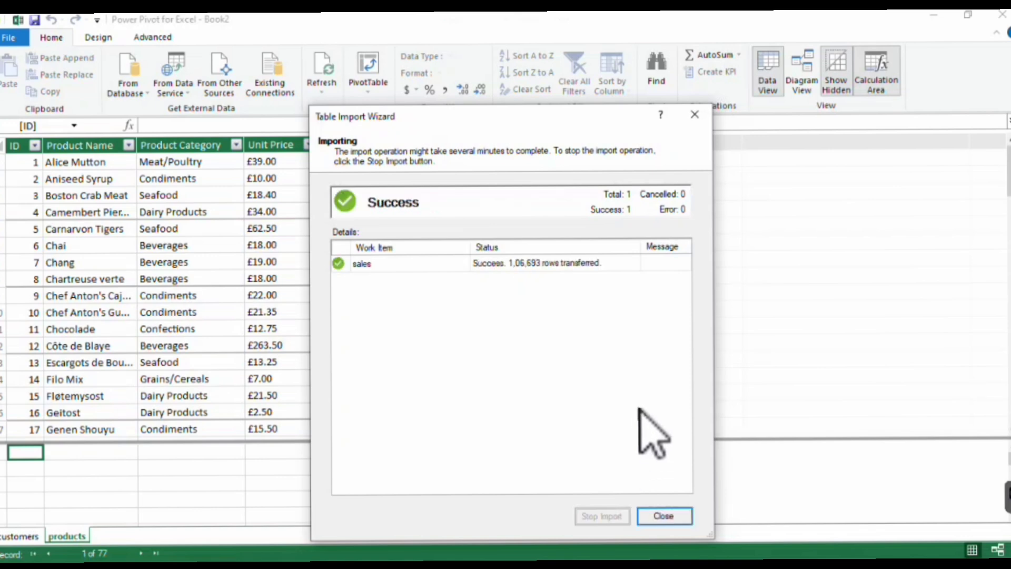
left_click(664, 517)
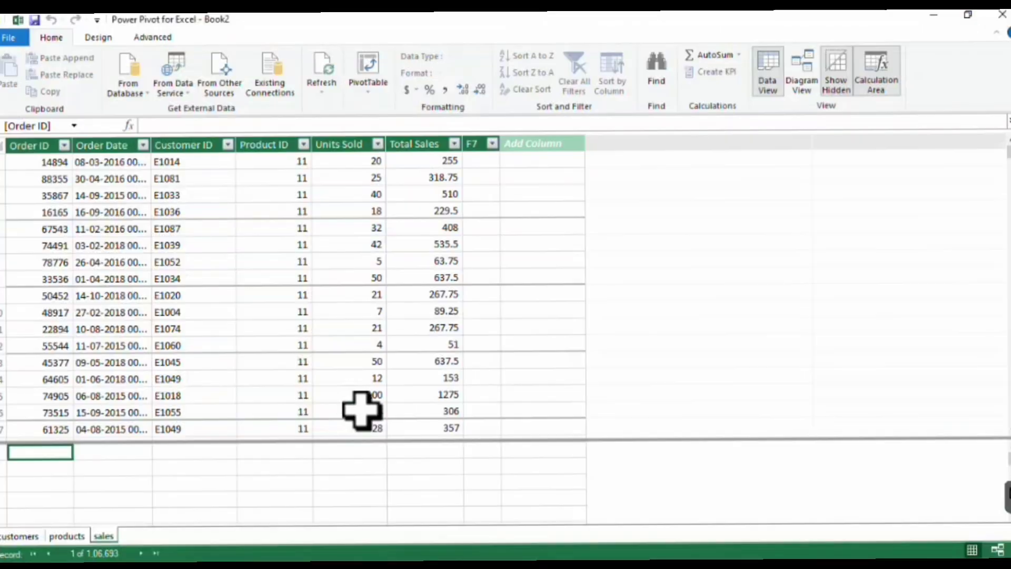
Switch the data model to Diagram View and move the sales table below and between the customers and products tables.
left_click(804, 85)
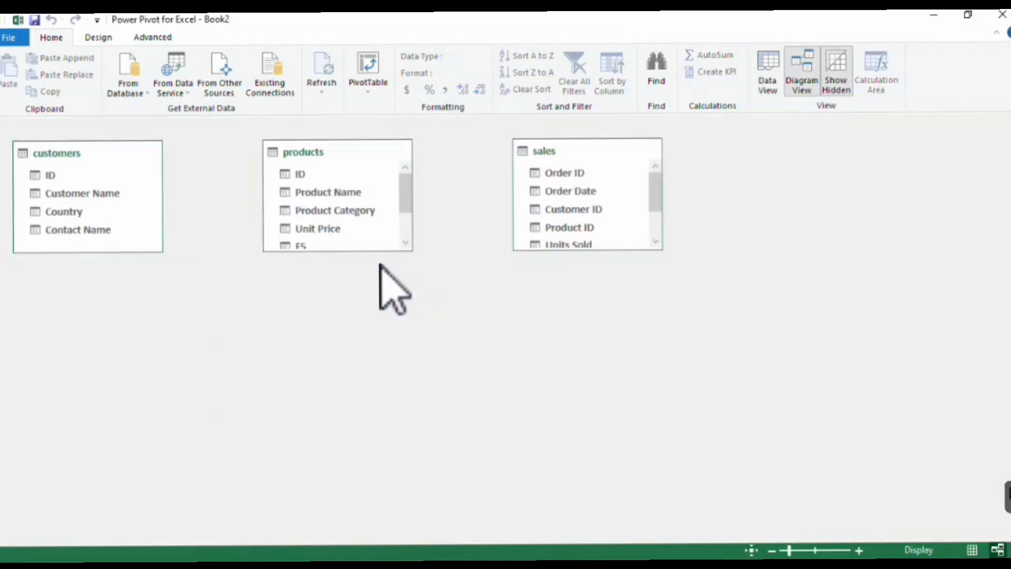
left_click_drag(544, 151, 516, 180)
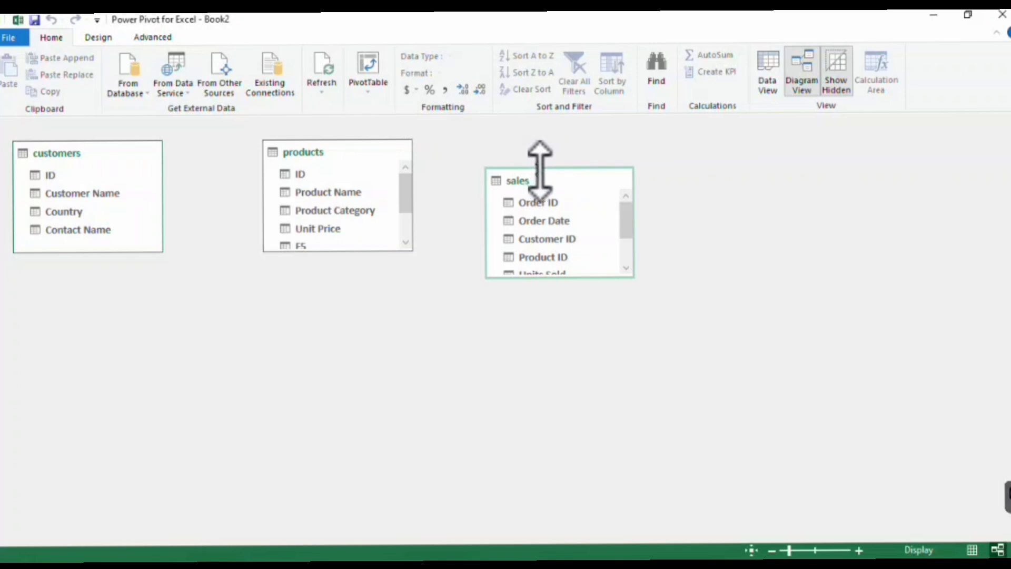
left_click_drag(548, 172, 180, 294)
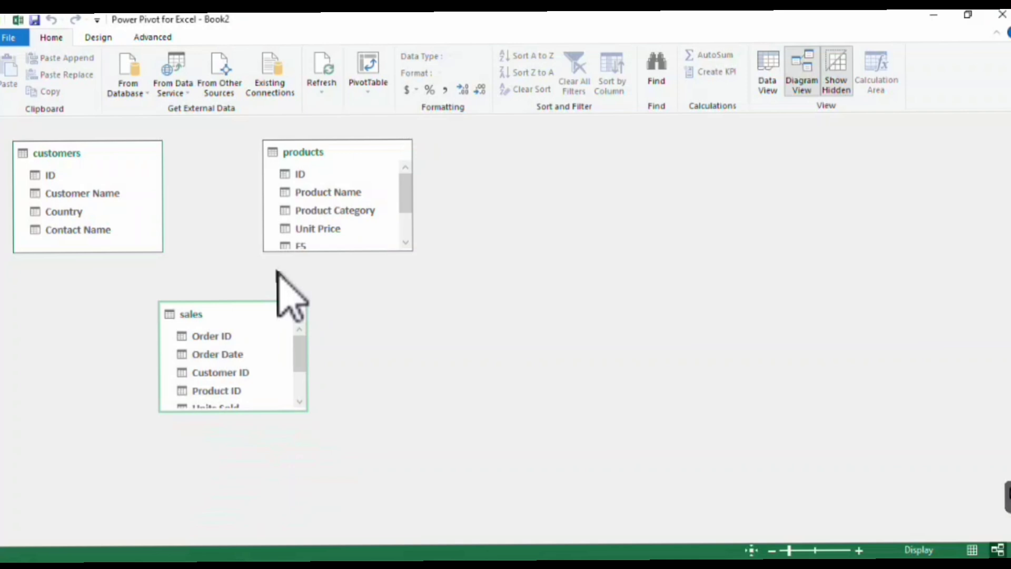
Create relationships from the customers ID field to Customer ID in sales and from the products ID field to Product ID in sales.
left_click(74, 176)
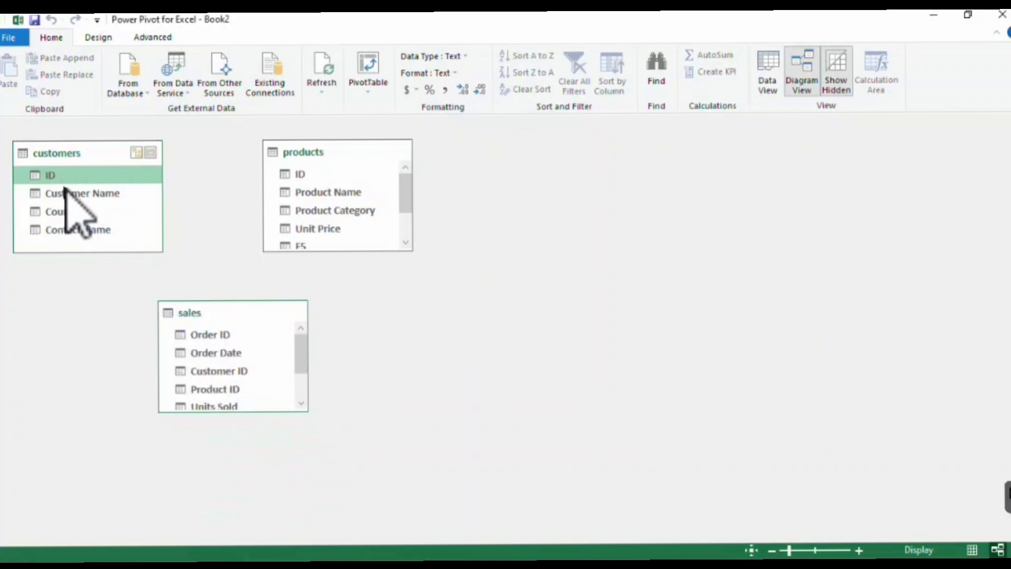
left_click_drag(59, 176, 220, 371)
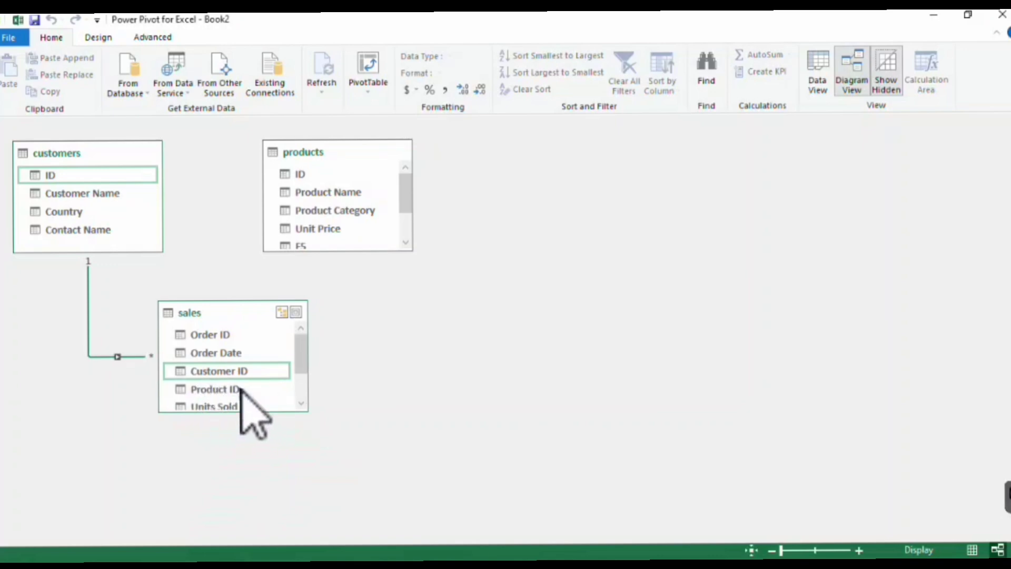
left_click_drag(307, 174, 233, 393)
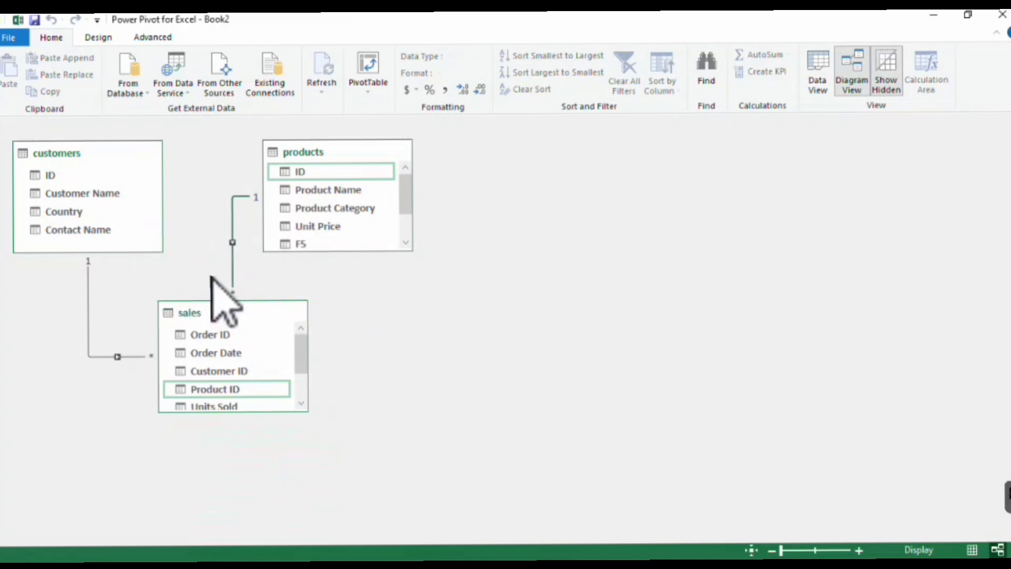
Create a PivotTable from the data model on a new worksheet and expand the customers, products and sales tables in its field list.
left_click(383, 67)
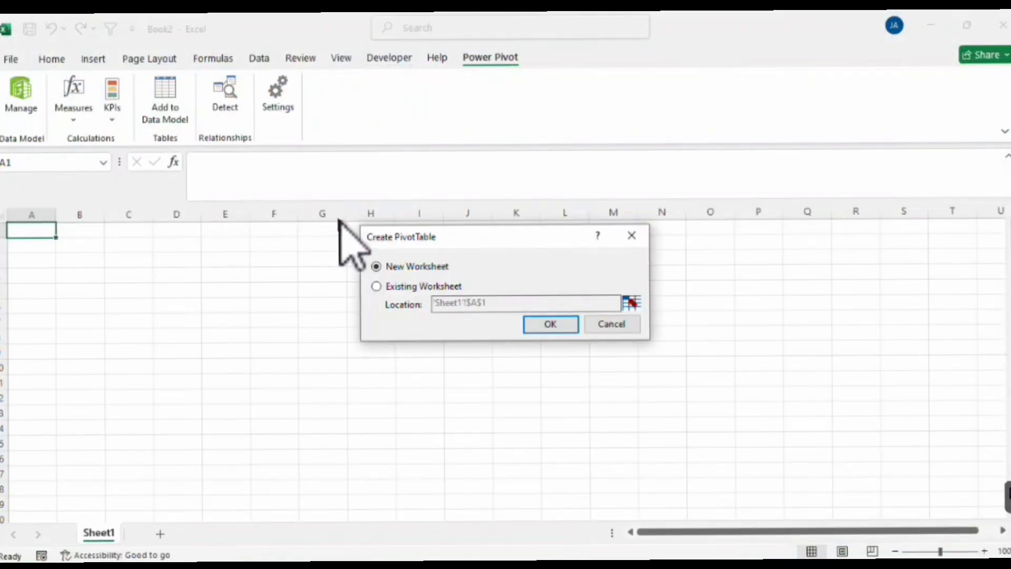
left_click(550, 325)
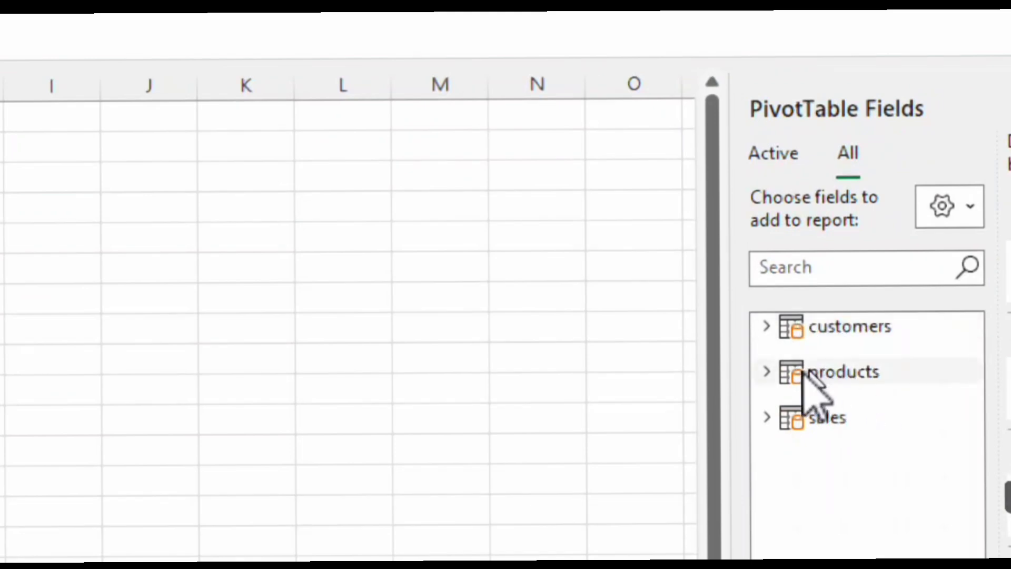
left_click(765, 326)
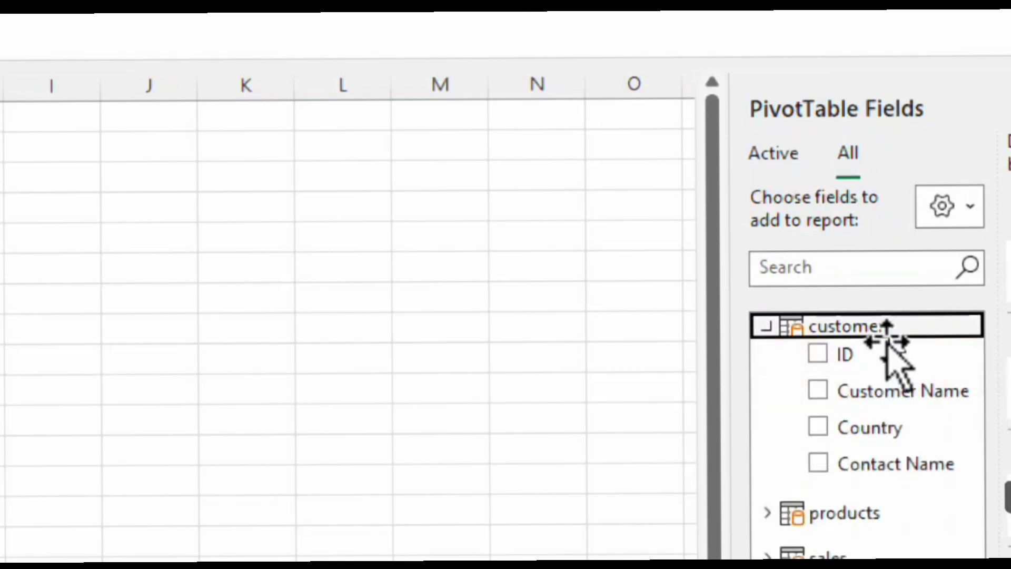
left_click(768, 513)
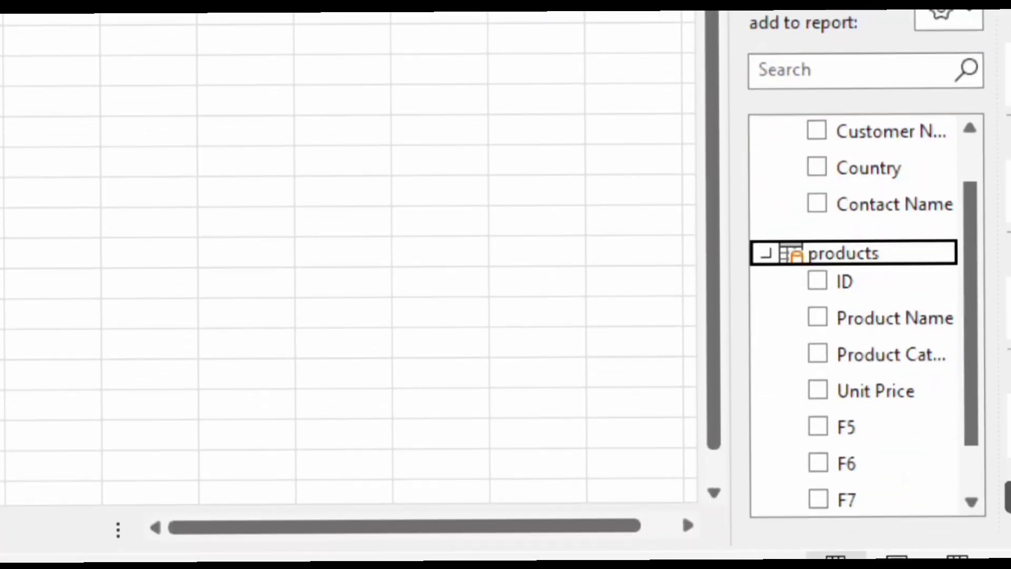
left_click(957, 498)
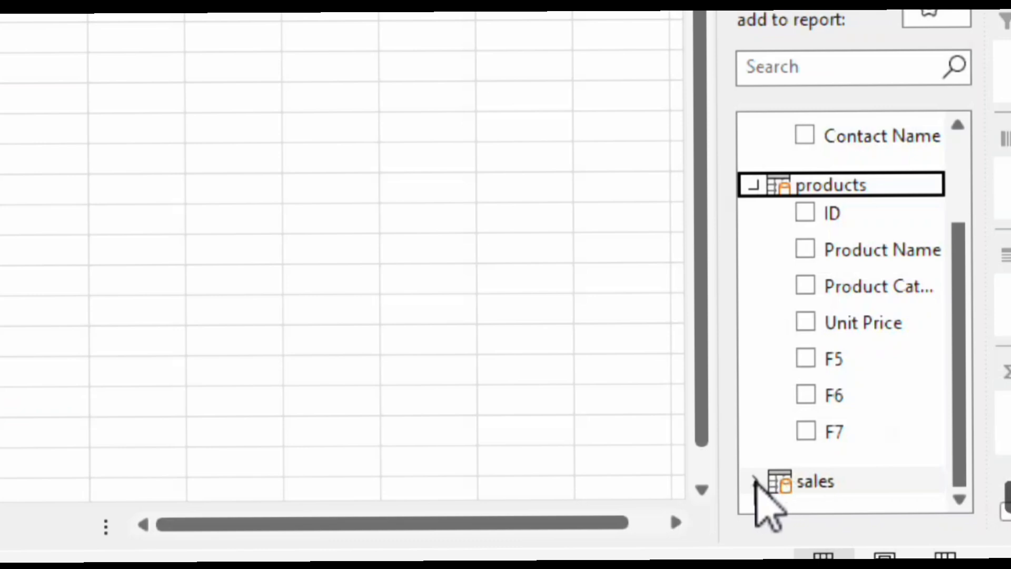
left_click(756, 481)
left_click(962, 501)
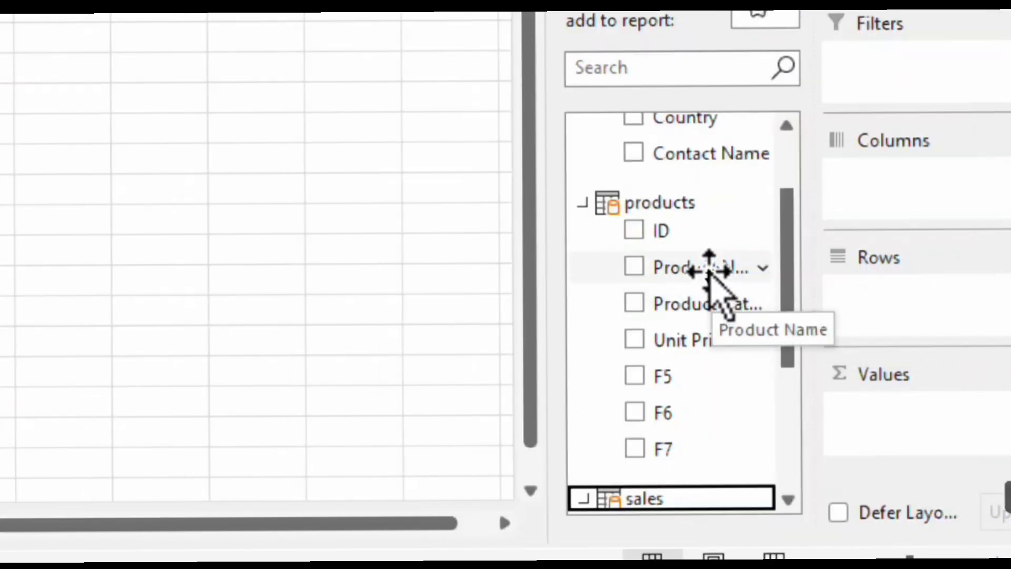
Lay out the PivotTable with Product Name from products as rows, Units Sold from sales as values and Country from customers as the filter.
left_click_drag(710, 269, 911, 322)
left_click_drag(786, 327, 788, 474)
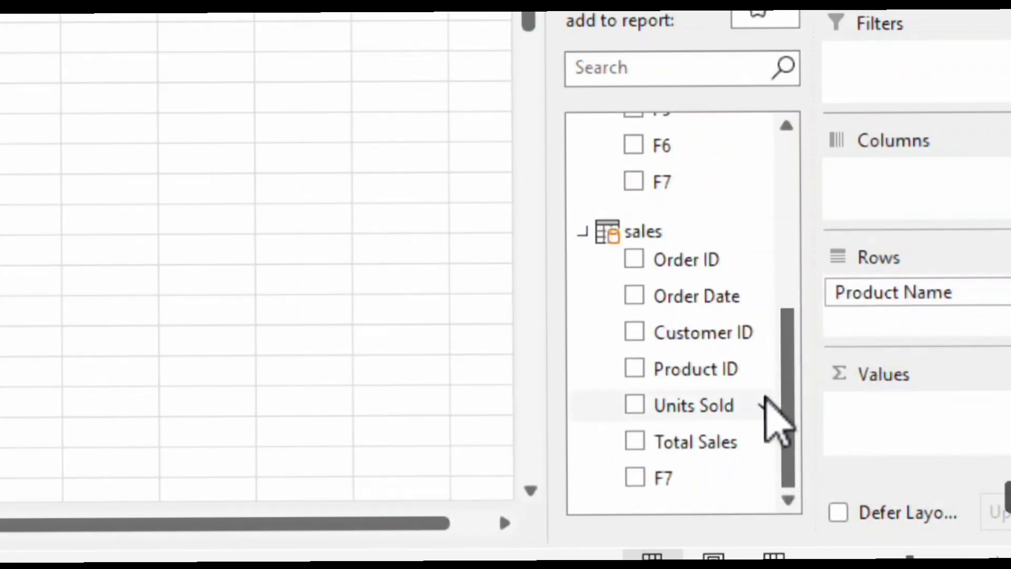
left_click_drag(702, 416, 927, 448)
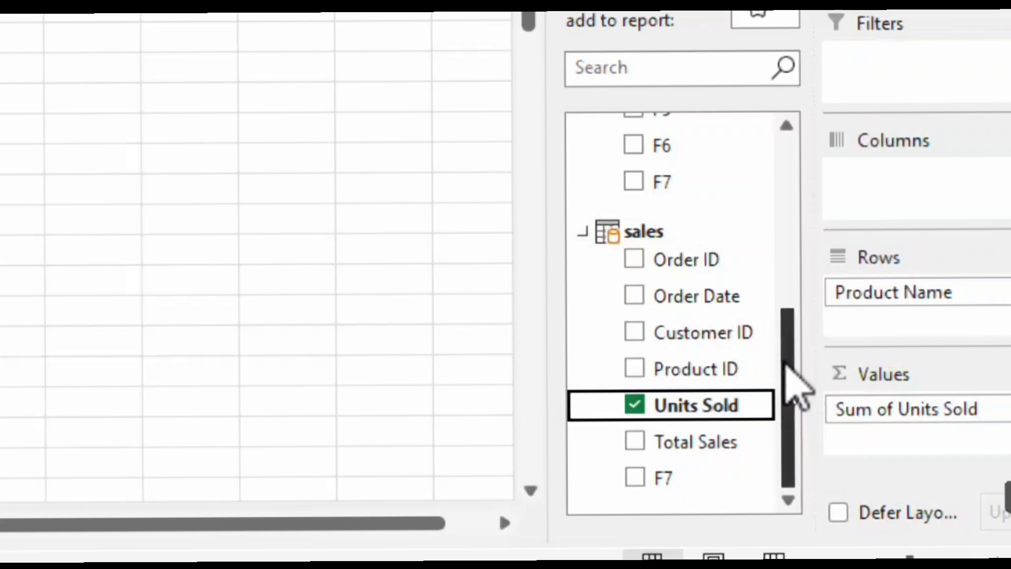
left_click_drag(786, 364, 805, 224)
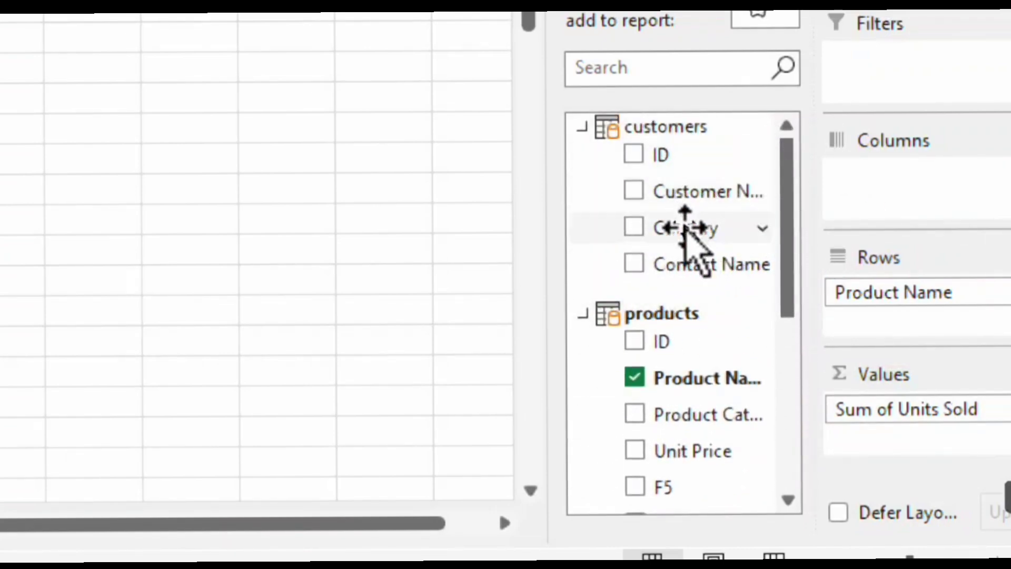
left_click_drag(685, 227, 908, 57)
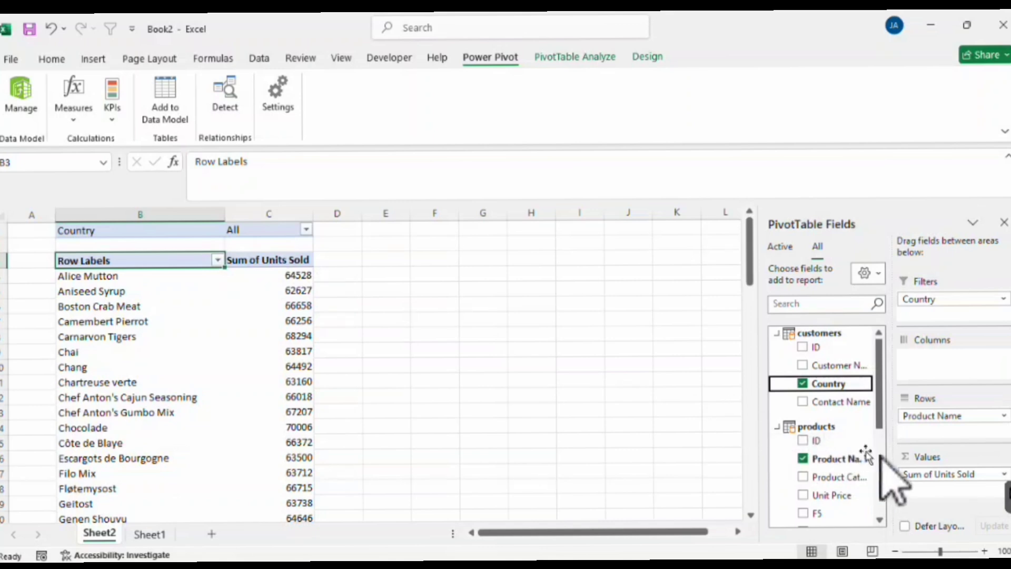
Change the Units Sold value field in the PivotTable to be summarized by Count and check the first product's value.
left_click(969, 477)
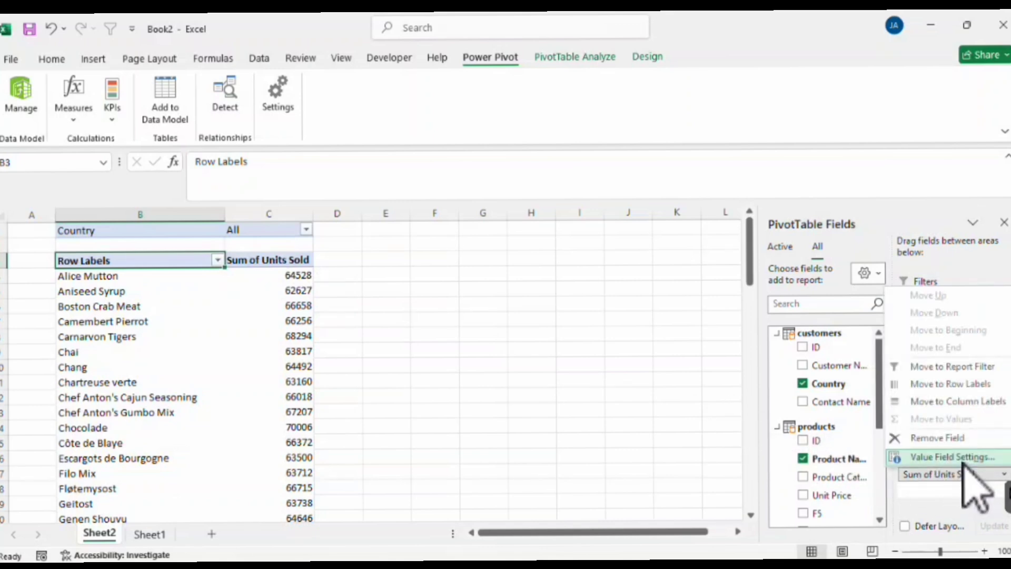
left_click(953, 457)
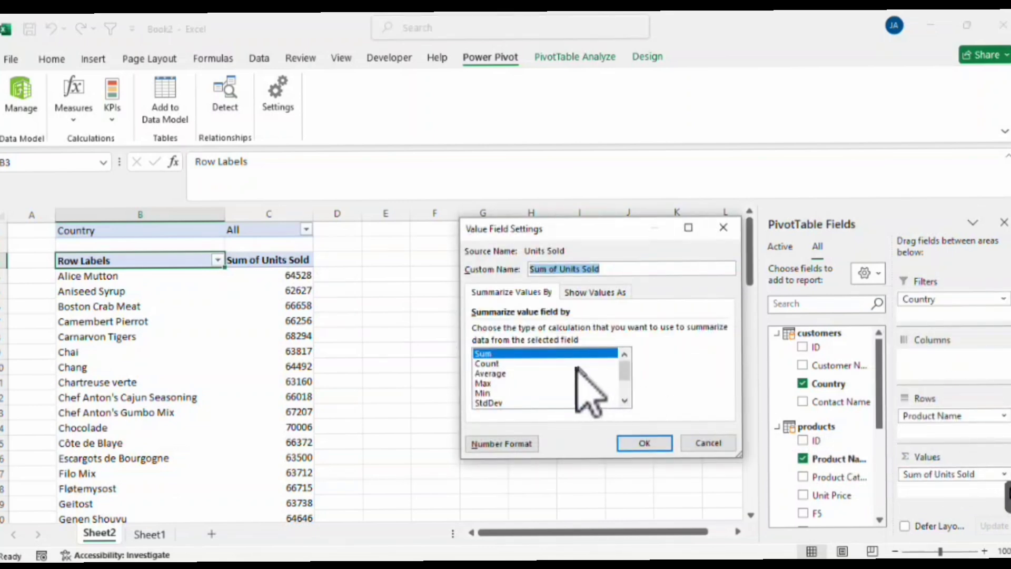
left_click(490, 364)
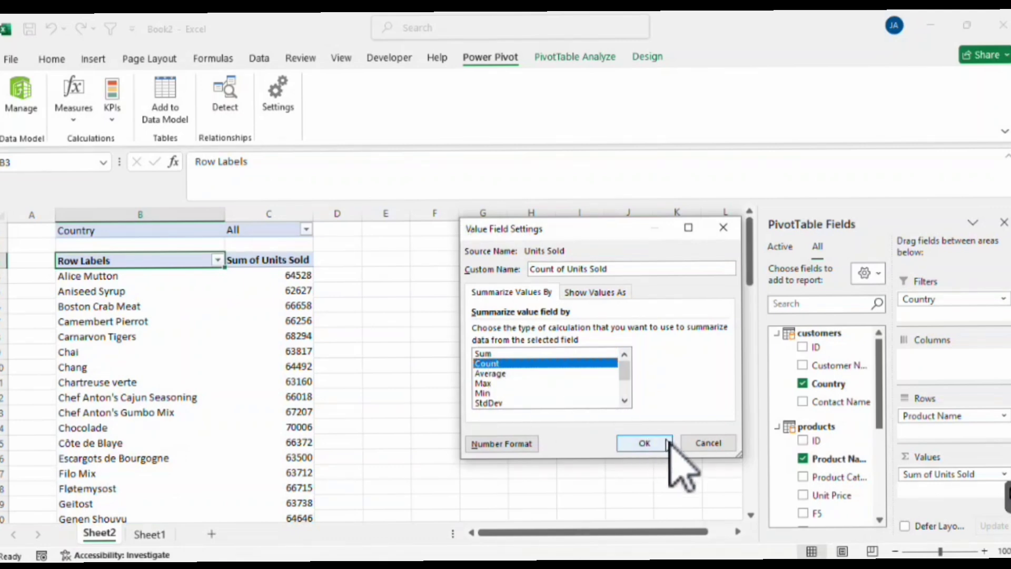
left_click(650, 443)
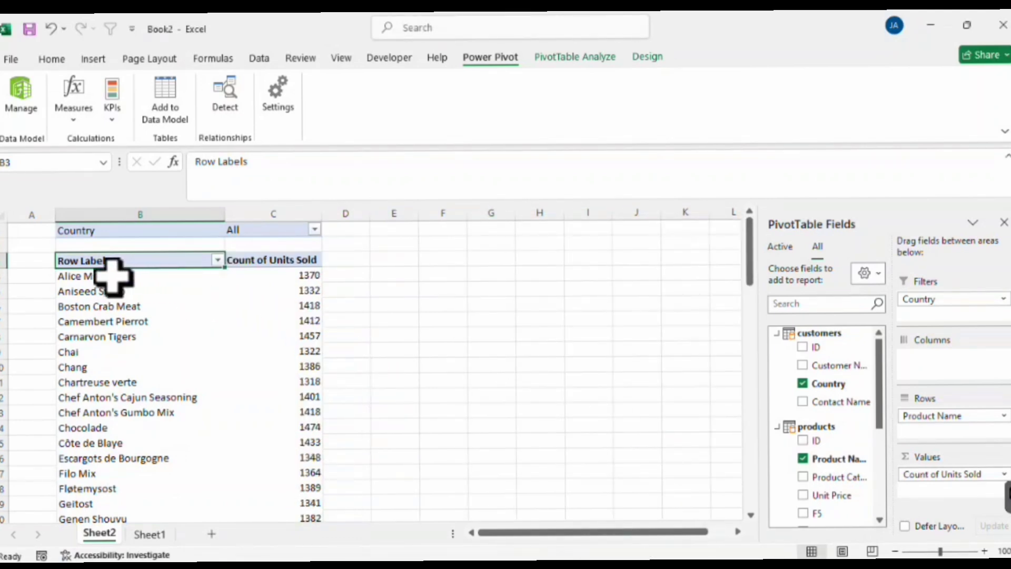
left_click(113, 276)
left_click(305, 278)
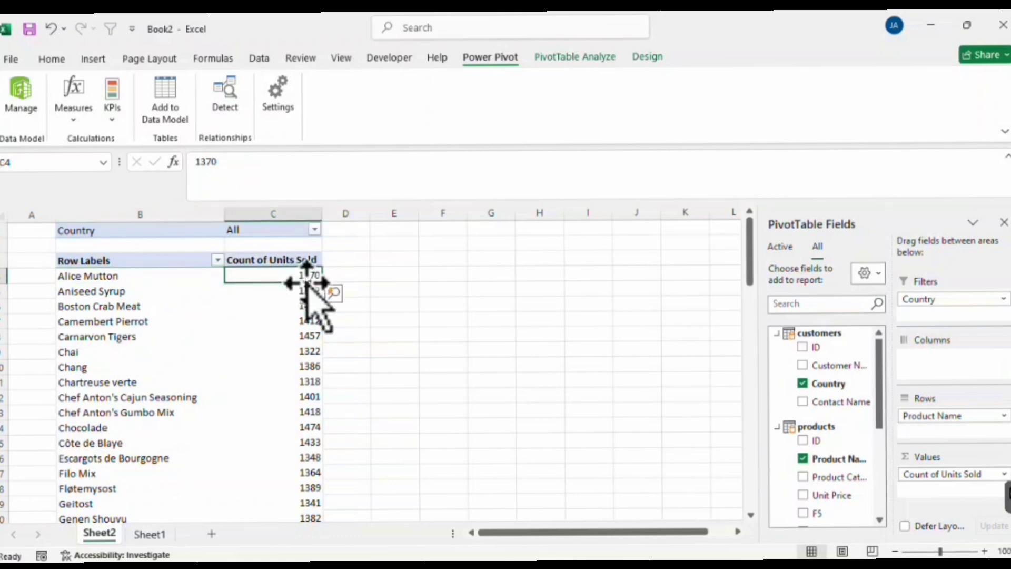
Filter the PivotTable's Country report filter to Canada only.
scroll(264, 374, "down", 3)
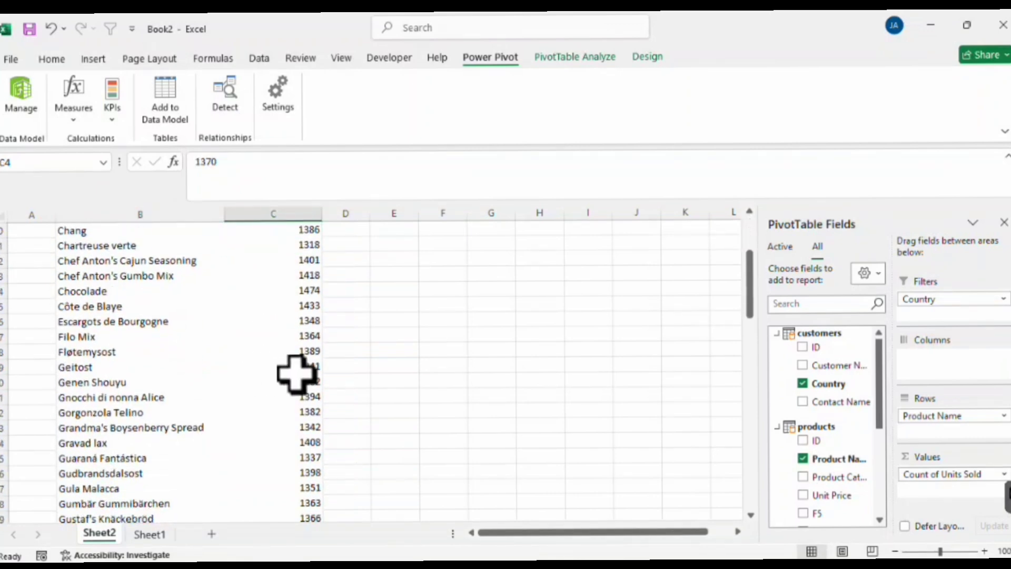
scroll(320, 386, "down", 4)
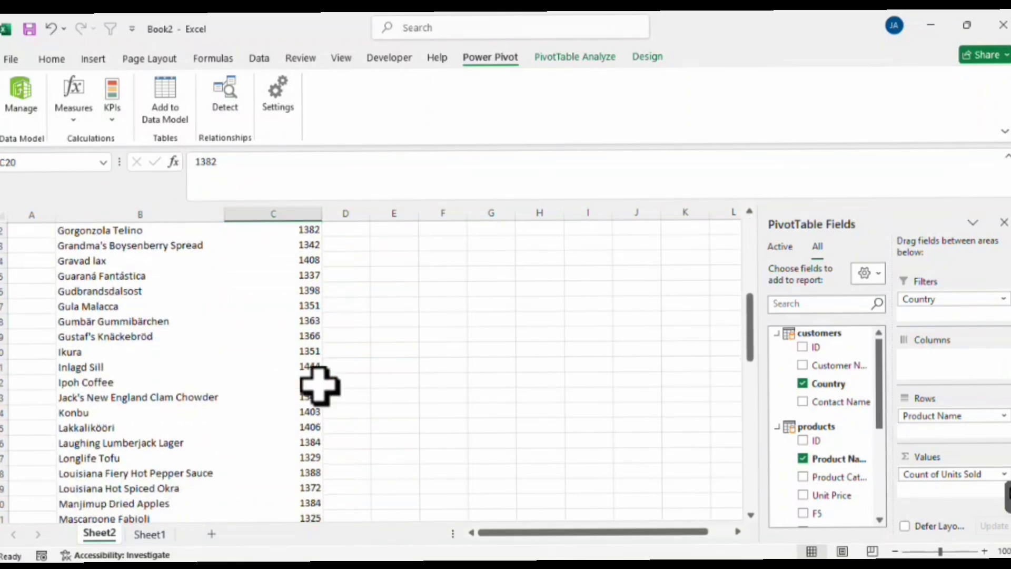
scroll(320, 385, "up", 7)
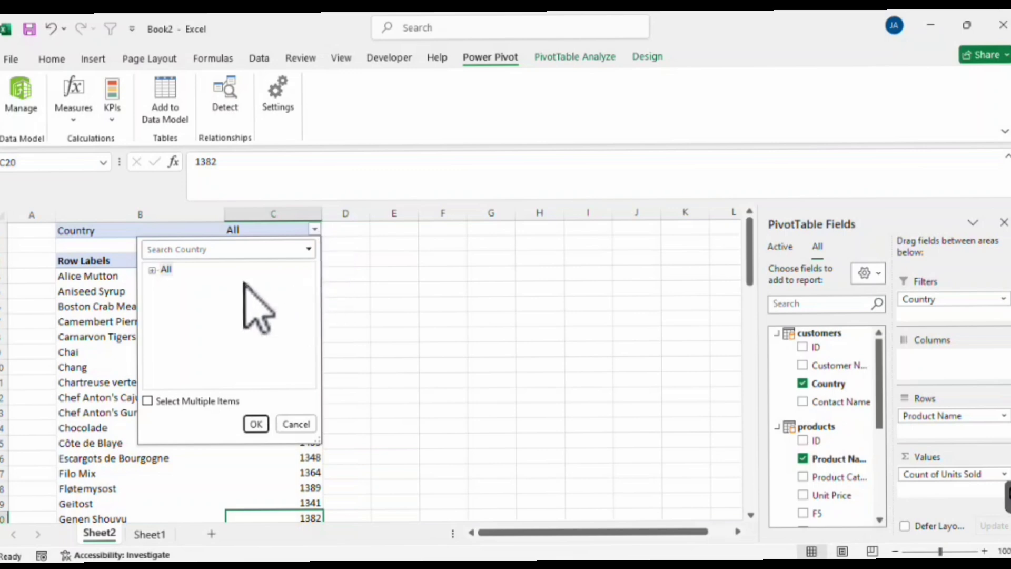
left_click(152, 270)
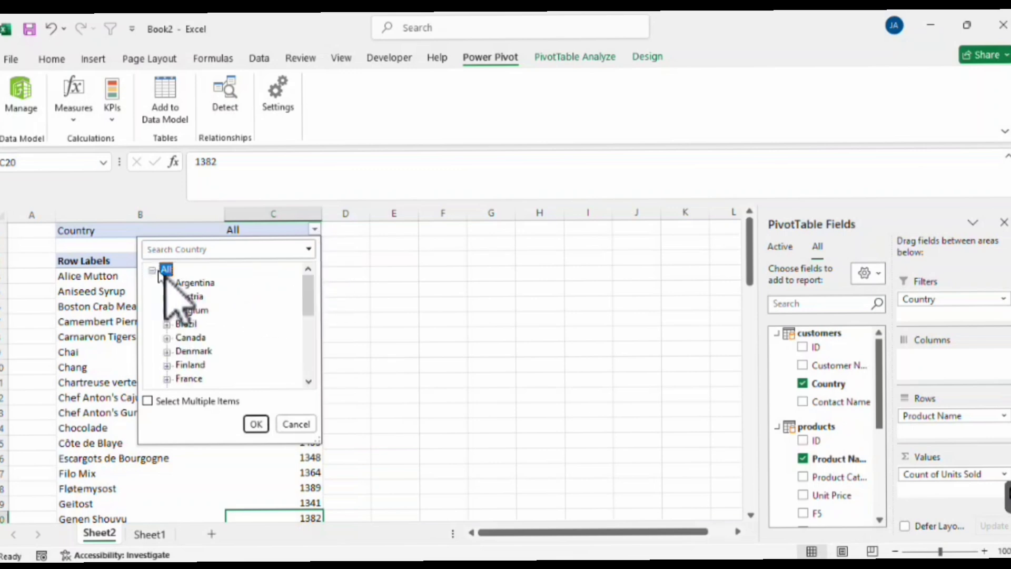
left_click(192, 338)
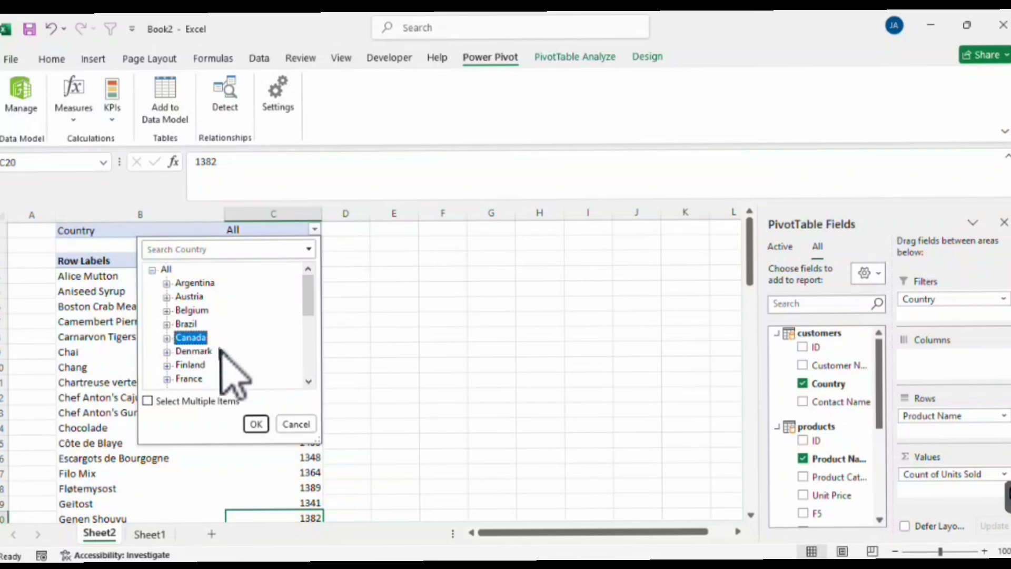
left_click(256, 425)
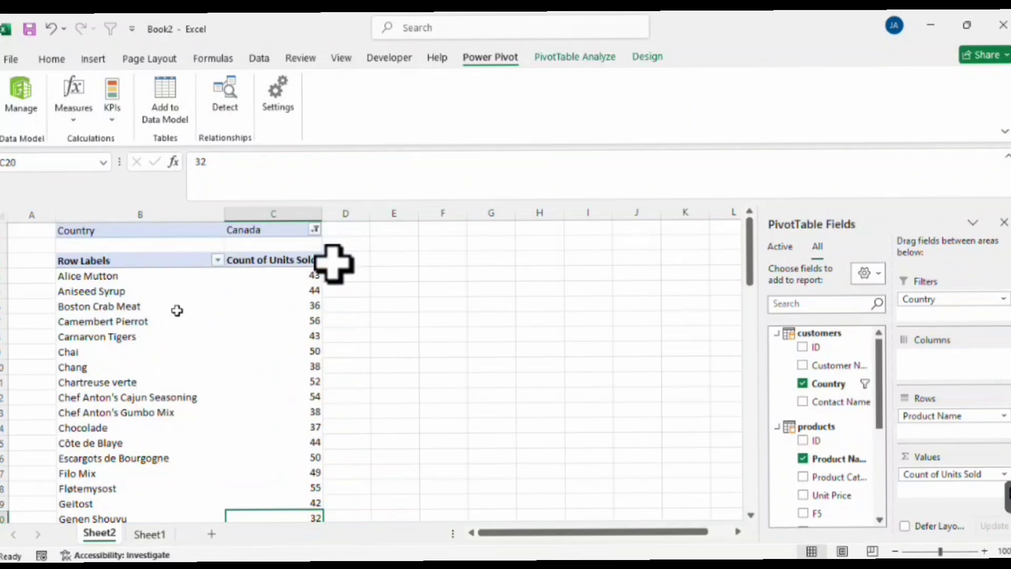